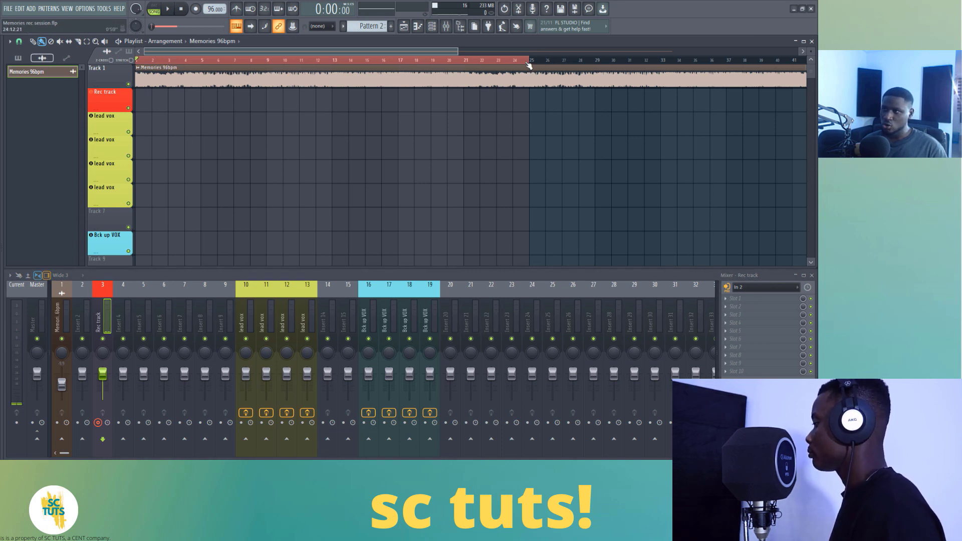
Set the timeline selection over the first 24 bars and record a vocal take on the Rec track along with the beat
drag(533, 65, 117, 70)
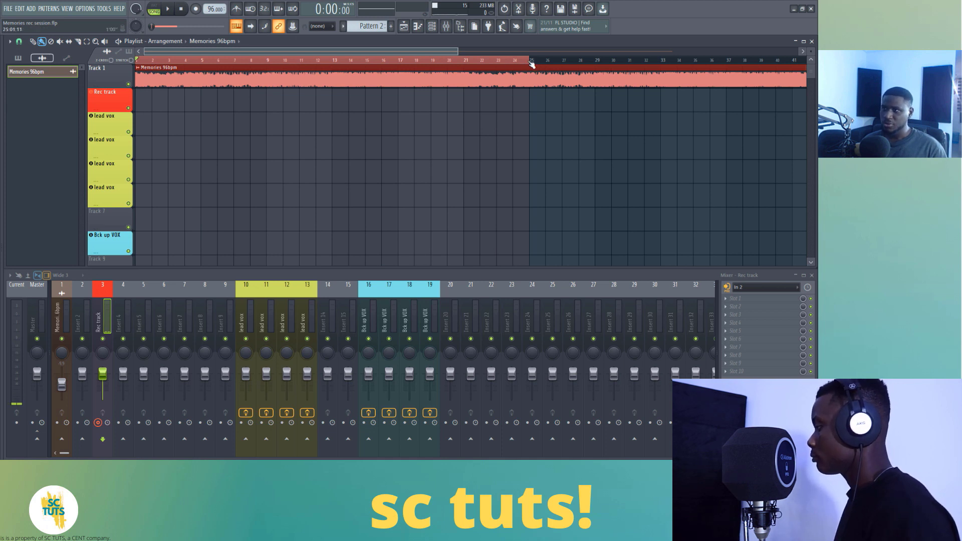
drag(532, 64, 107, 65)
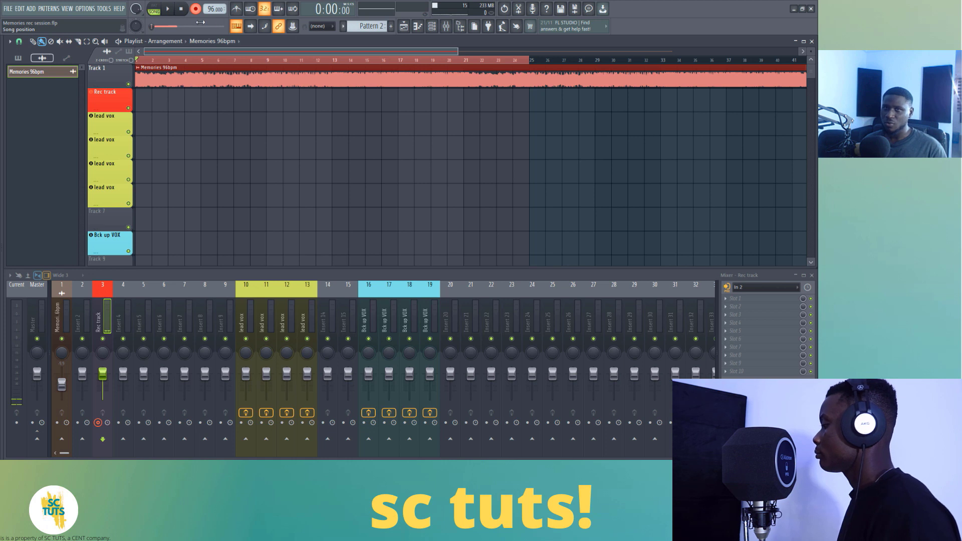
click(172, 9)
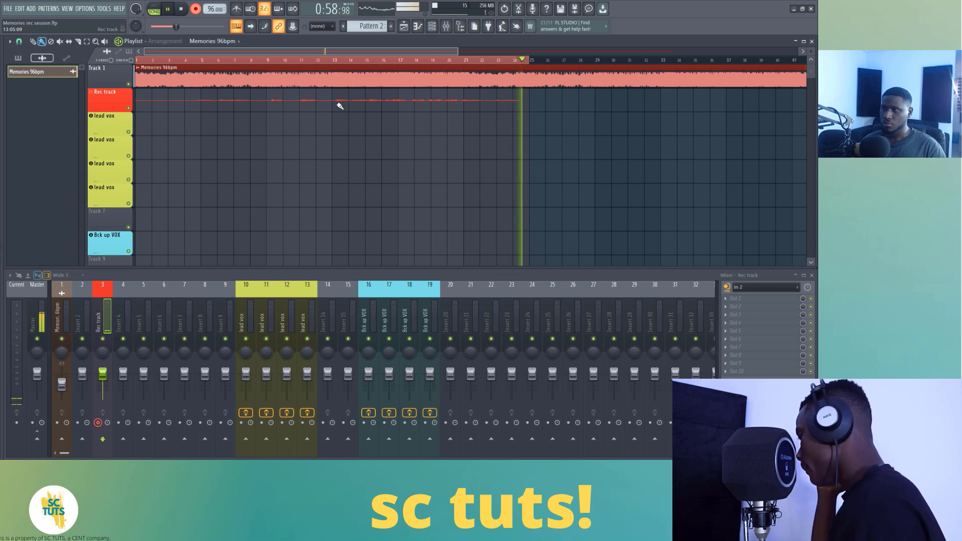
key(space)
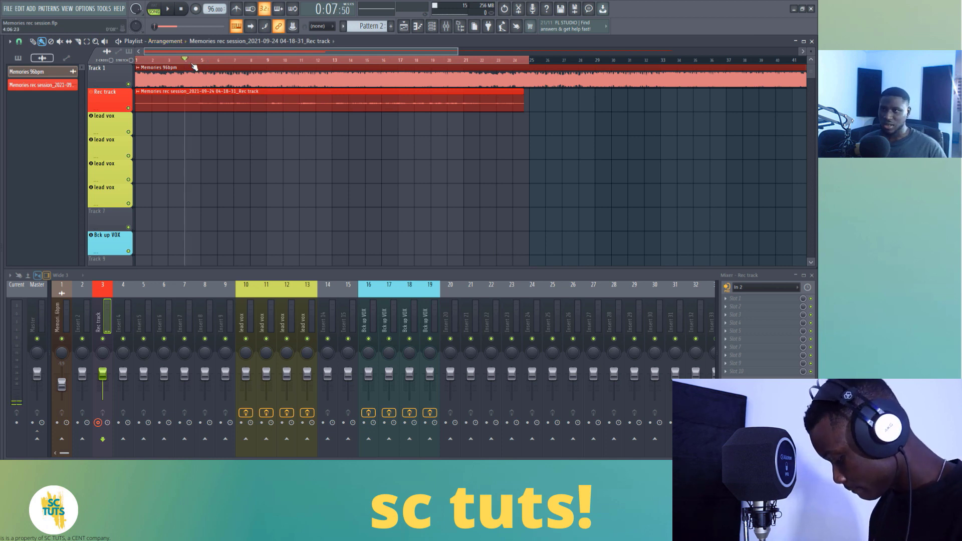
Move the recorded vocal take from the Rec track to the first lead vox track
click(248, 105)
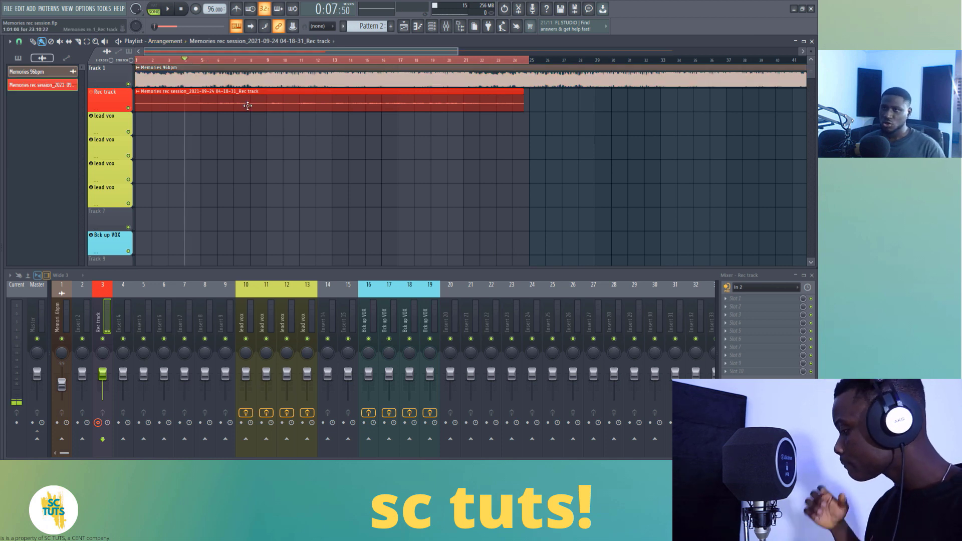
double_click(273, 99)
right_click(387, 138)
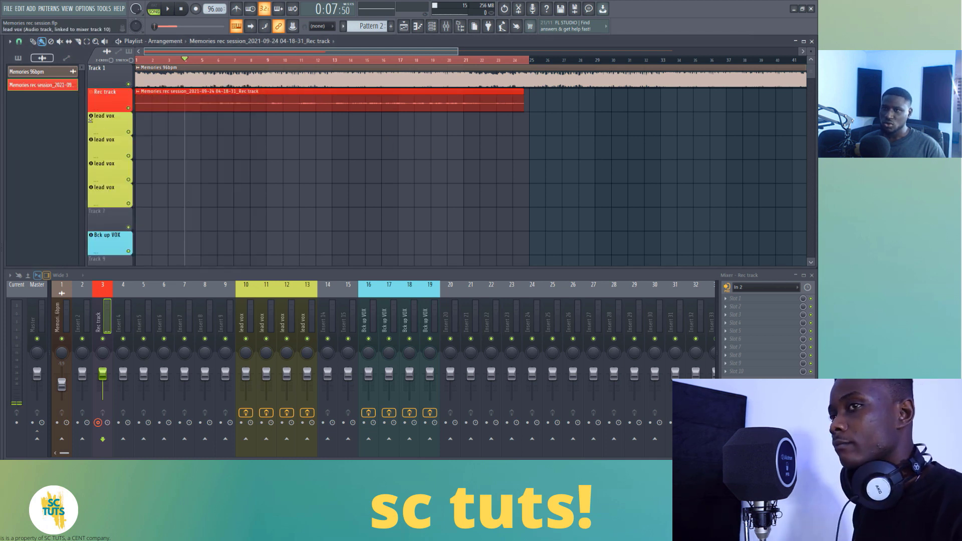
drag(230, 103, 228, 131)
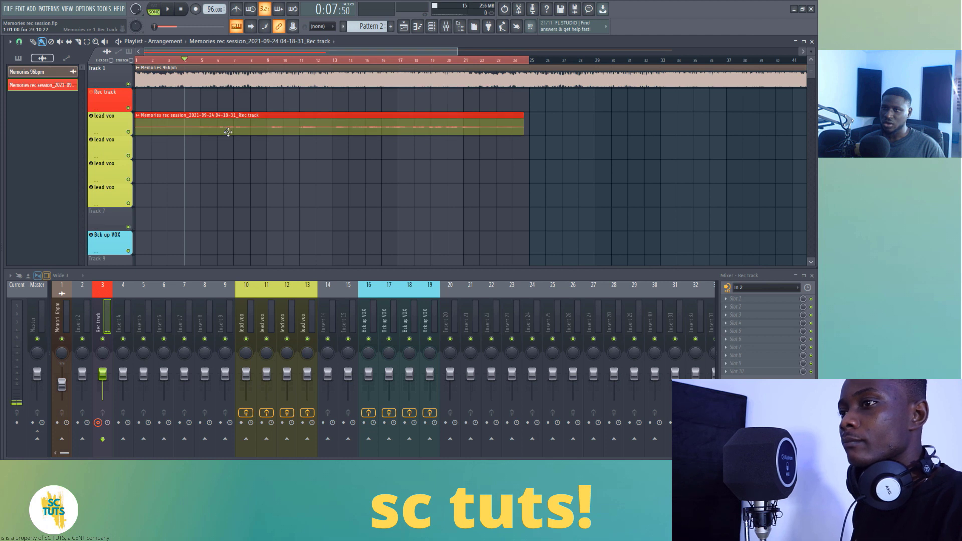
Check the effects on mixer track 10 (lead vox) and play the recorded take back with the beat
click(242, 316)
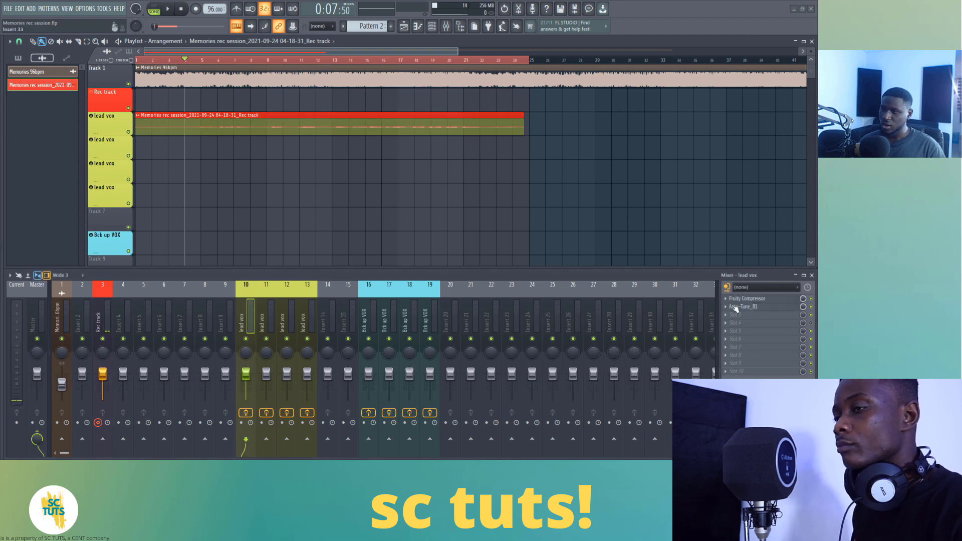
double_click(254, 130)
click(261, 127)
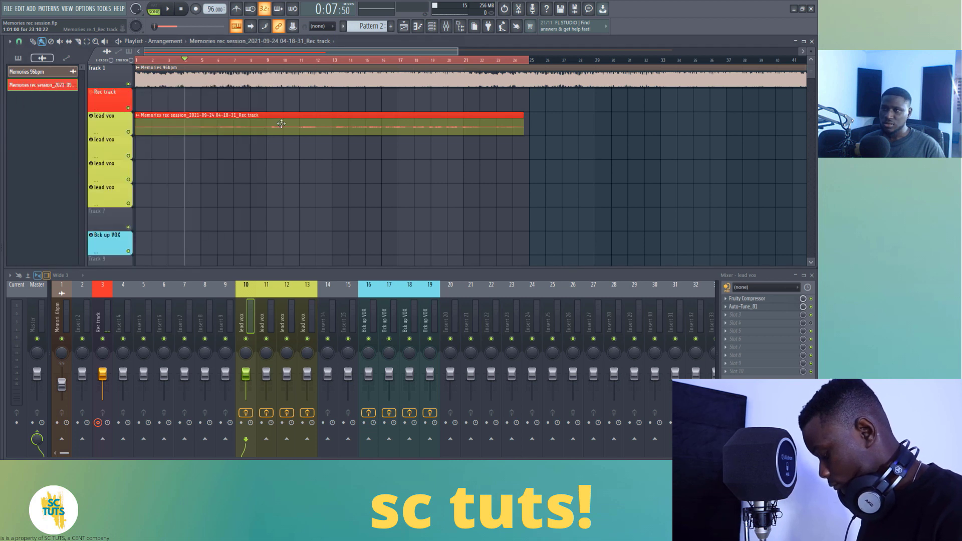
key(space)
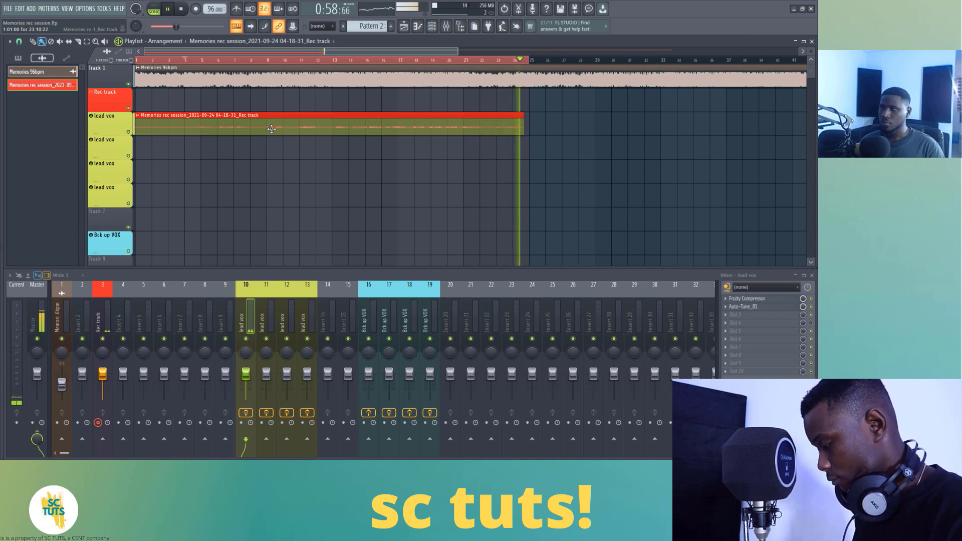
key(space)
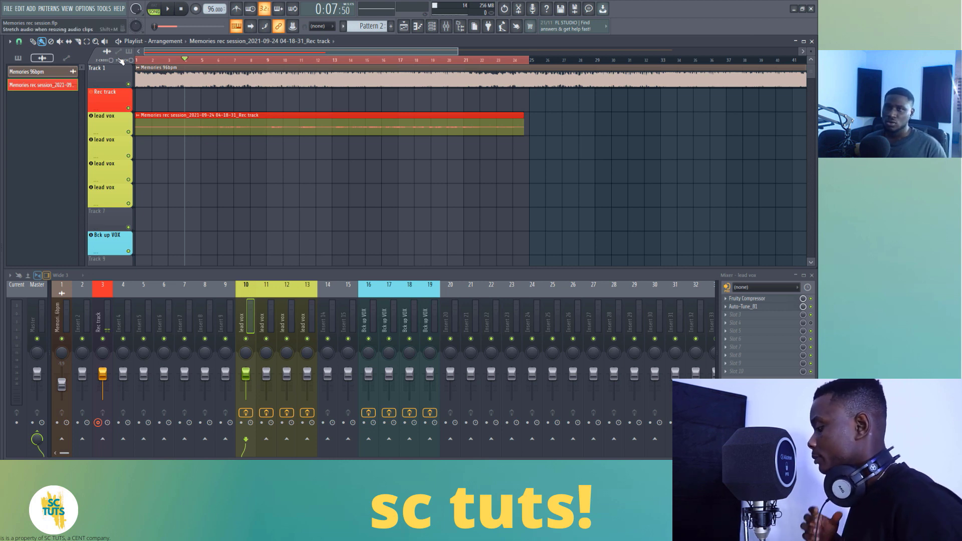
Delete the first vocal take from the lead vox track and record a new one on the Rec track from bar 1
right_click(204, 122)
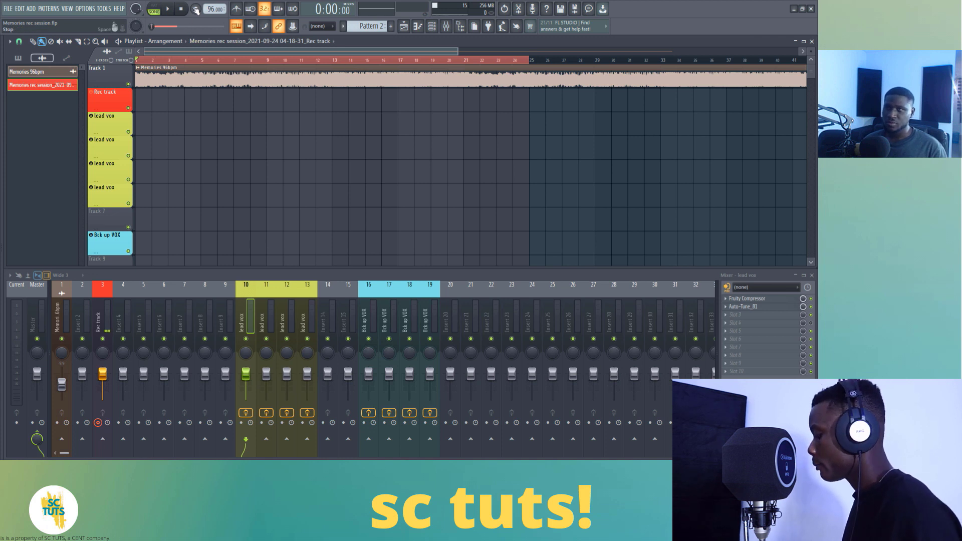
click(104, 314)
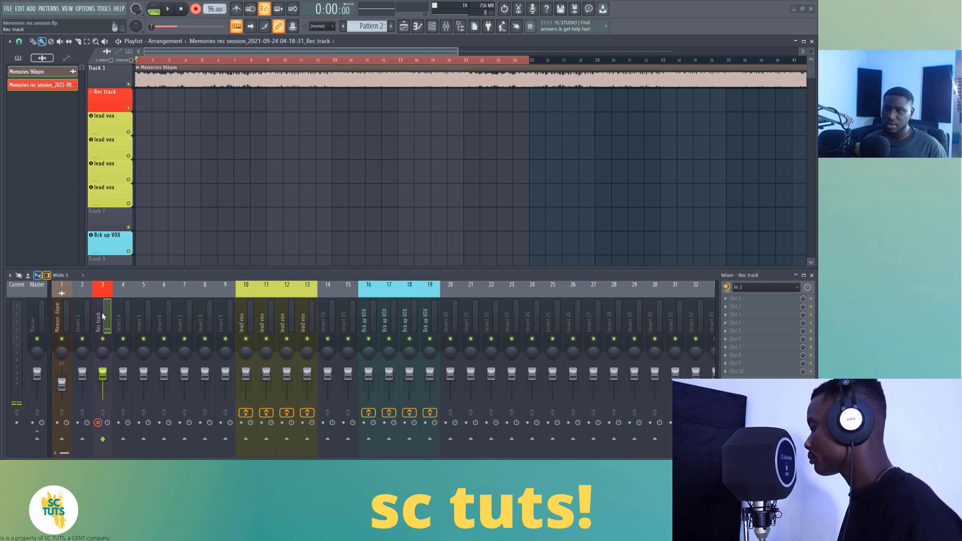
click(169, 9)
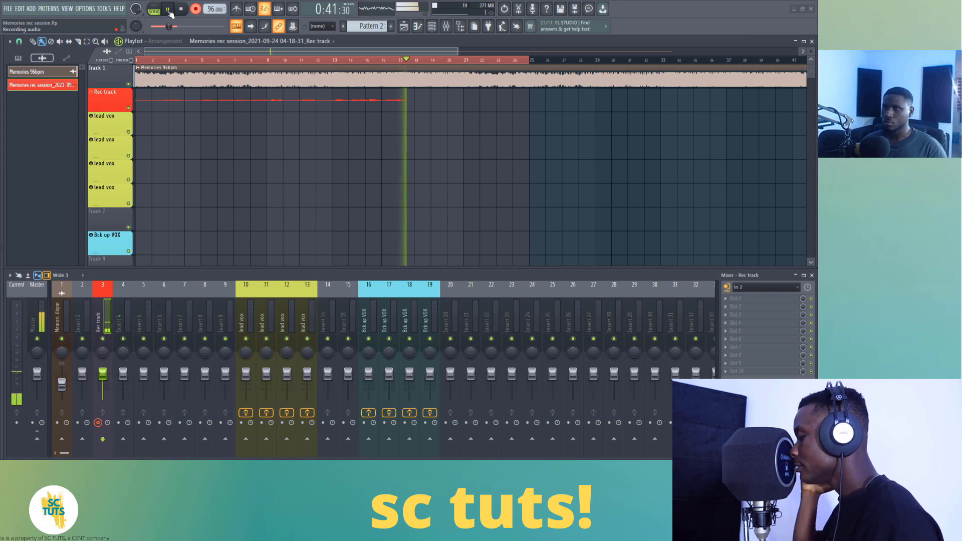
key(space)
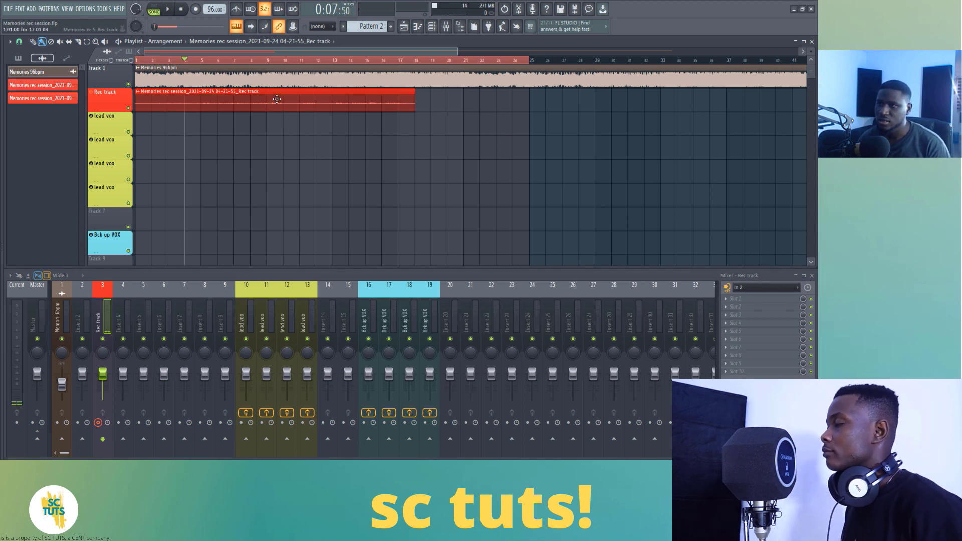
Move the new take to the first lead vox track and play it back with the beat
drag(271, 96, 271, 119)
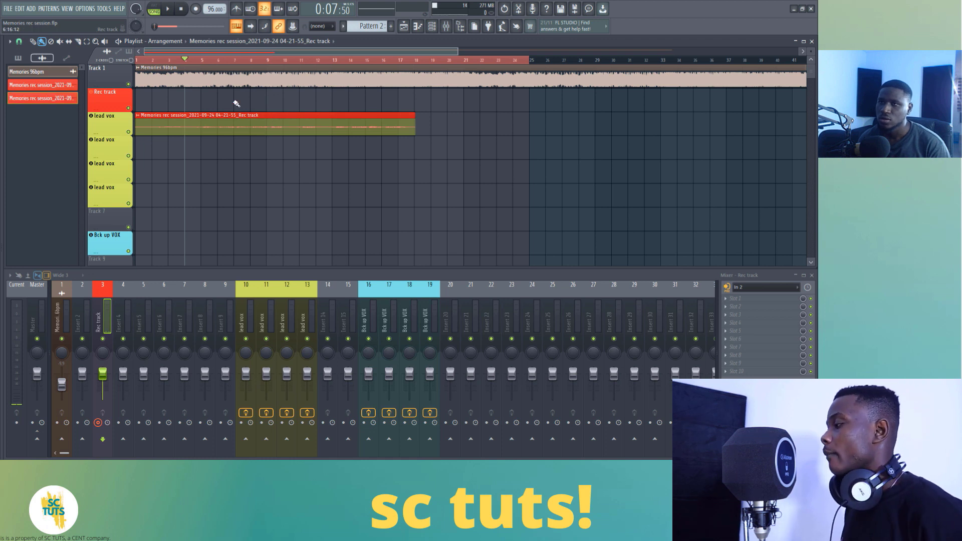
key(space)
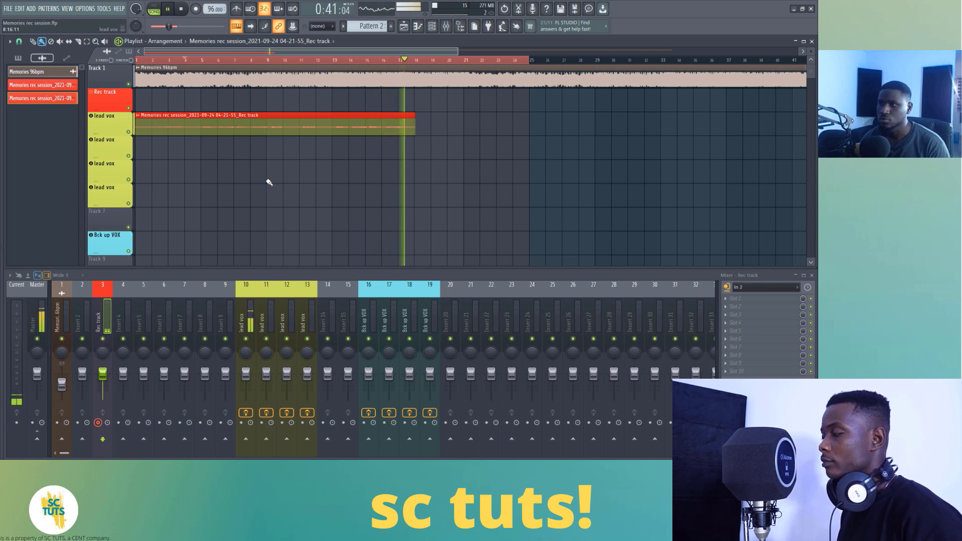
key(space)
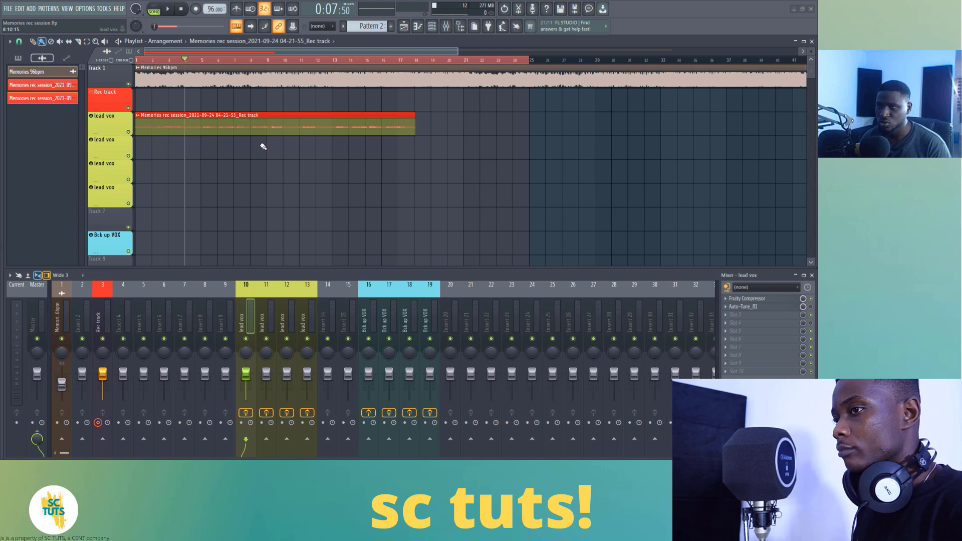
key(space)
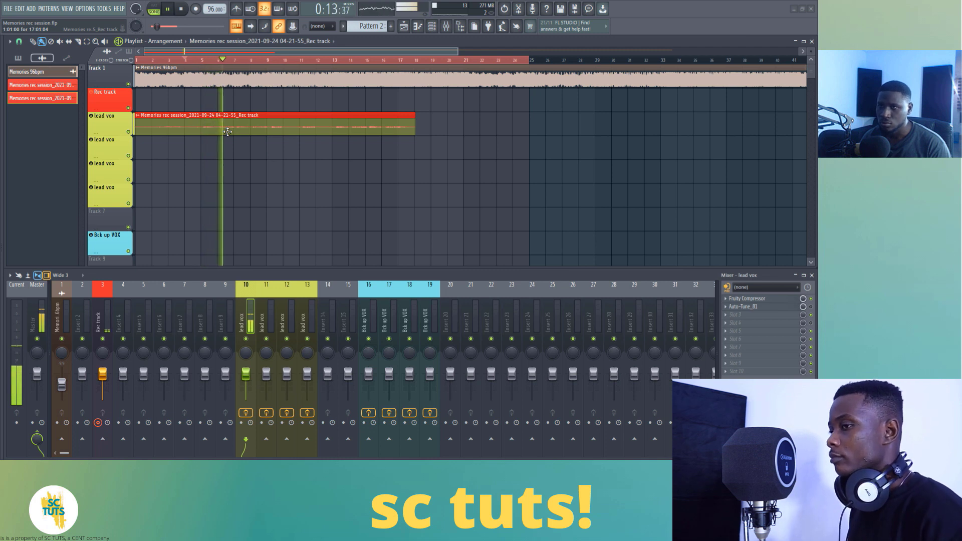
key(space)
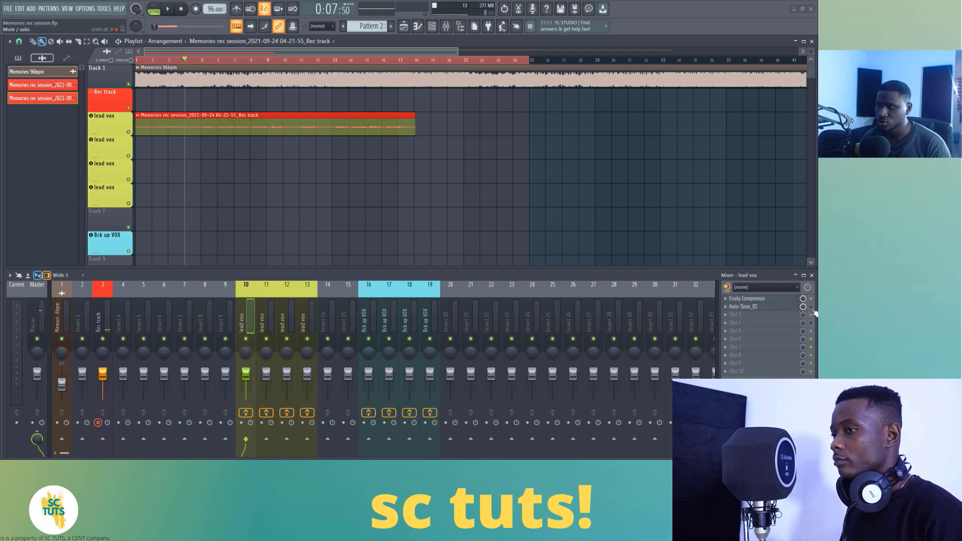
Review the Auto-Tune settings on the lead vox mixer track while playing the take from bar 5
click(761, 306)
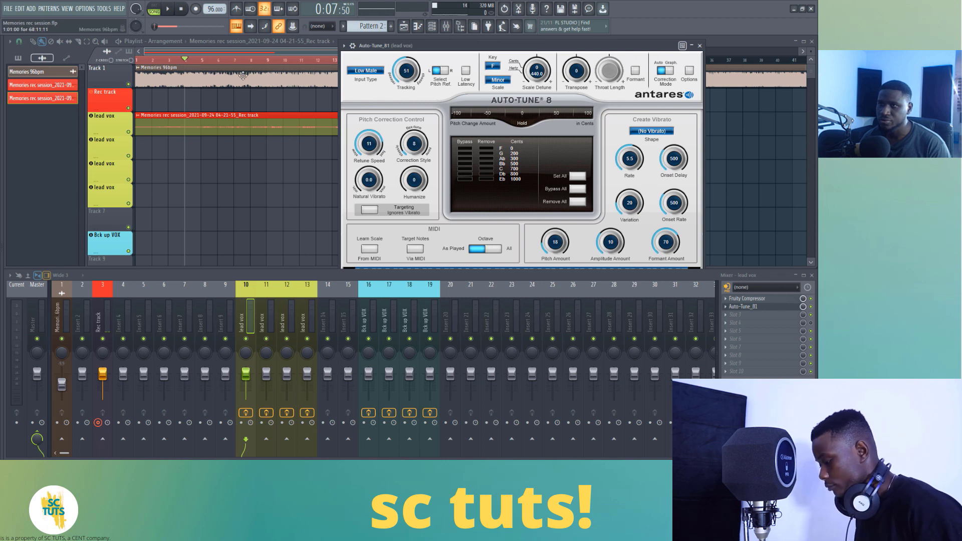
click(203, 62)
key(space)
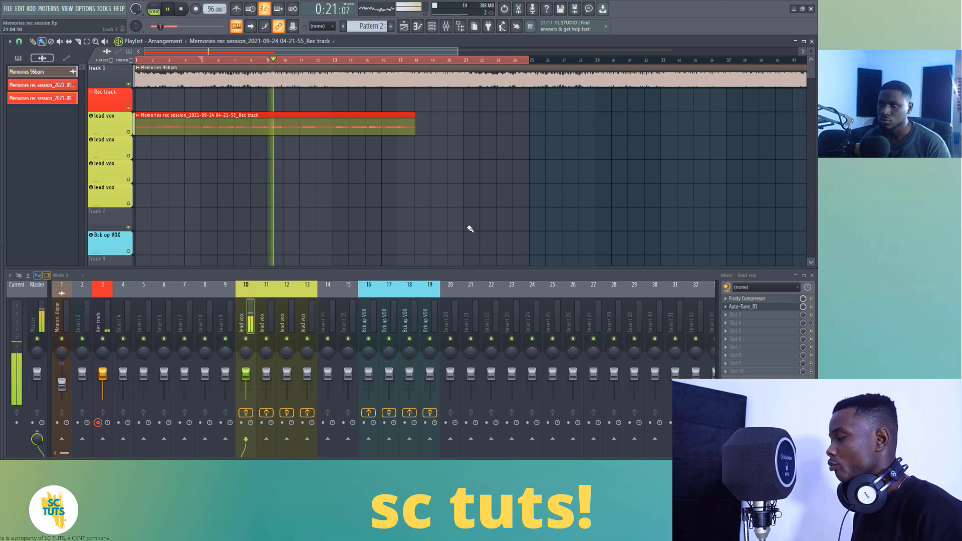
click(743, 307)
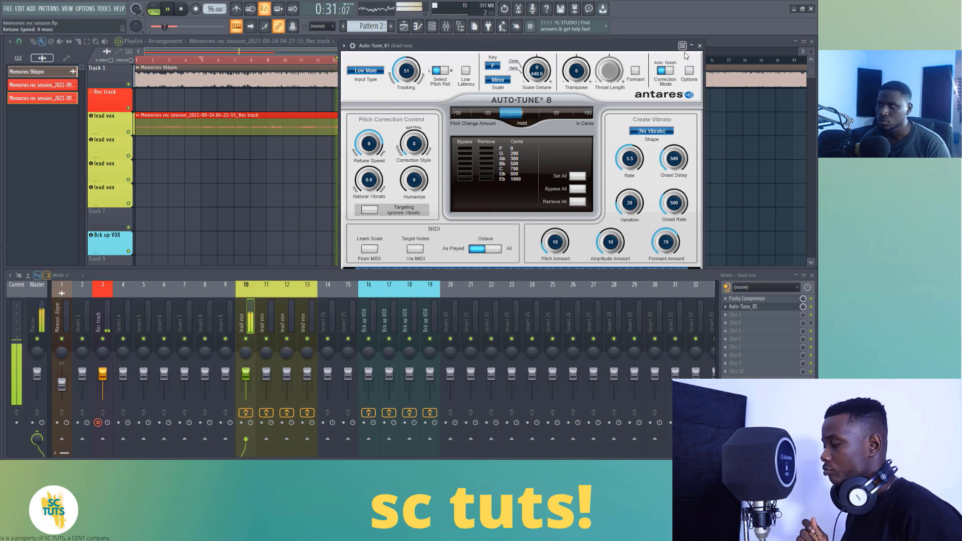
click(700, 46)
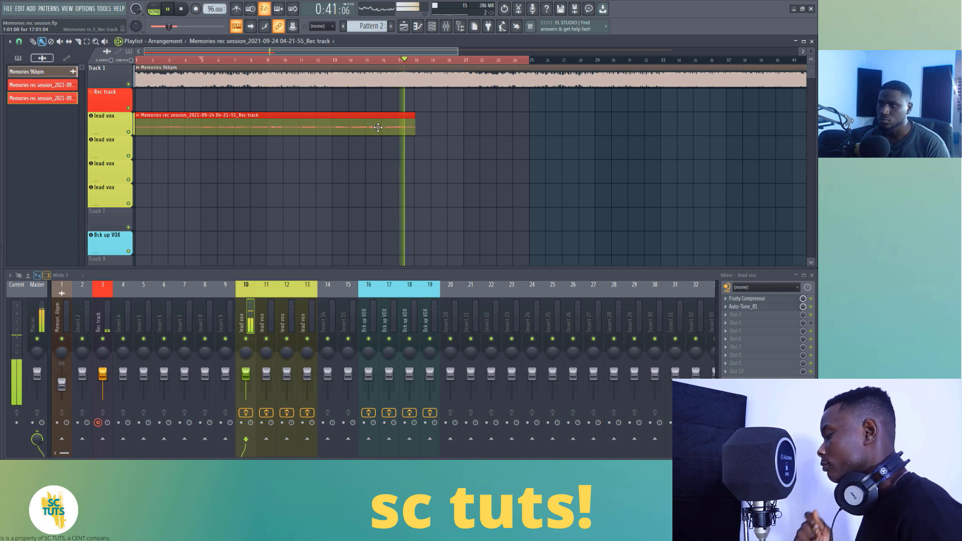
key(space)
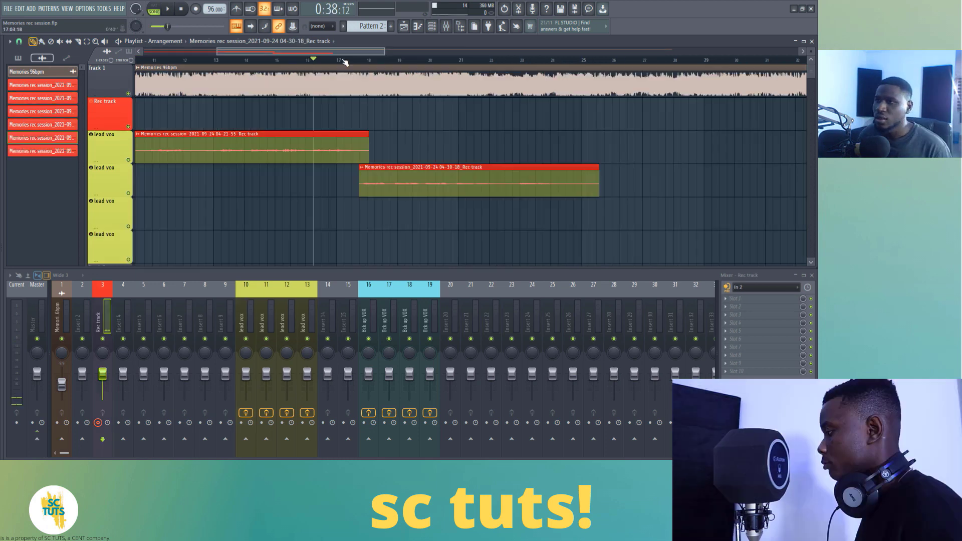
Record another vocal take on the Rec track, starting from about 0:51 on the timeline
scroll(362, 67, down, 3)
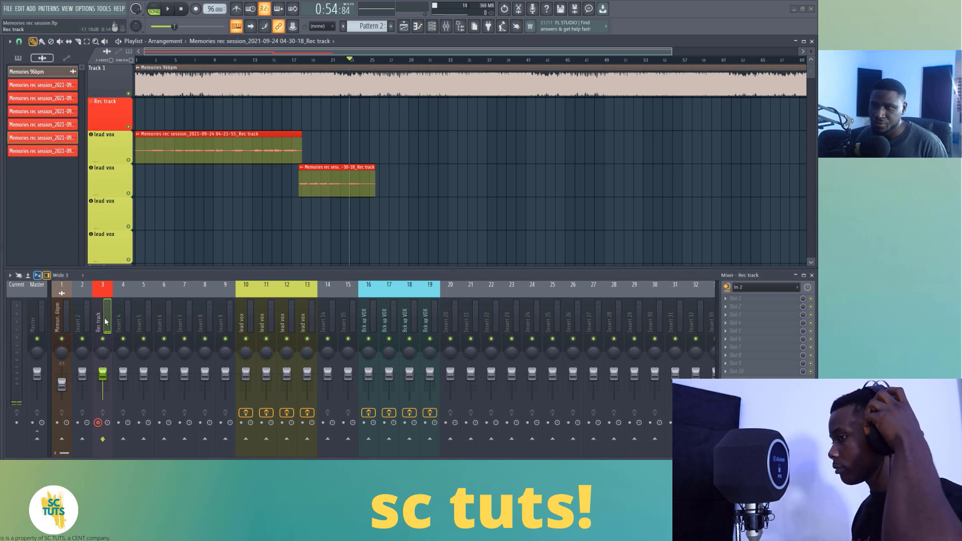
click(337, 62)
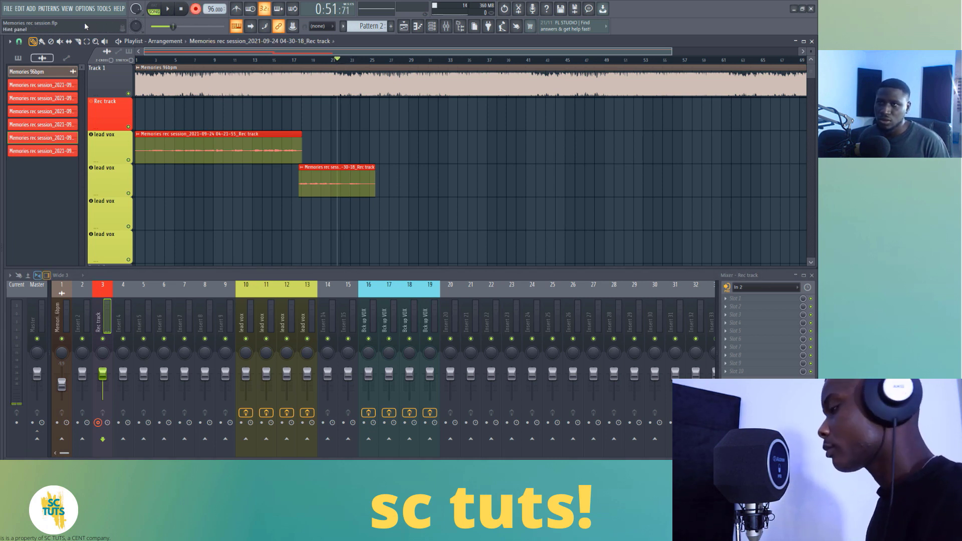
click(23, 41)
click(23, 42)
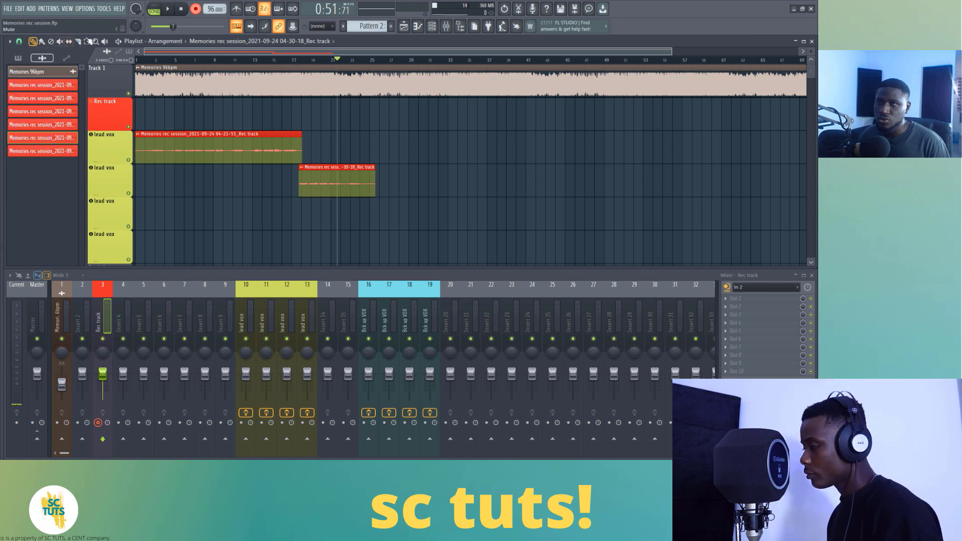
click(170, 9)
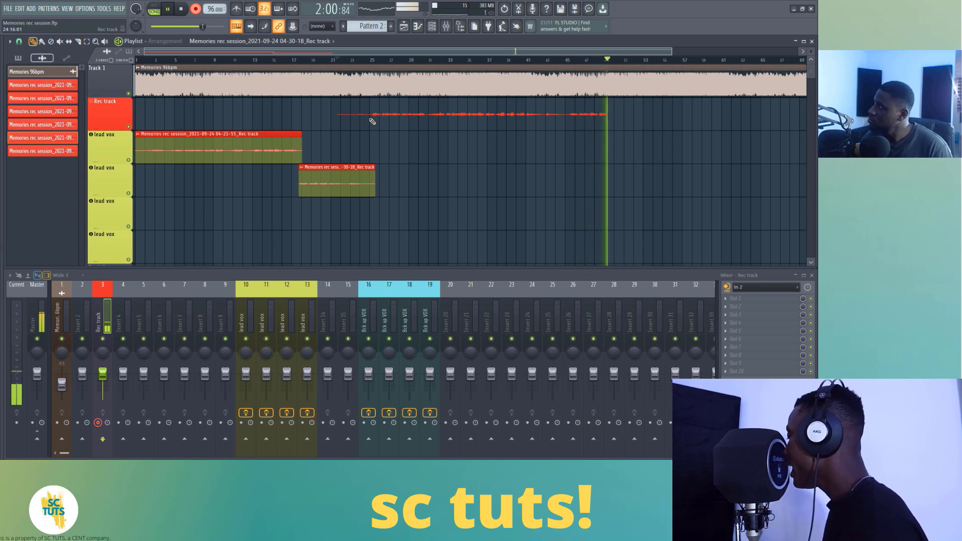
key(space)
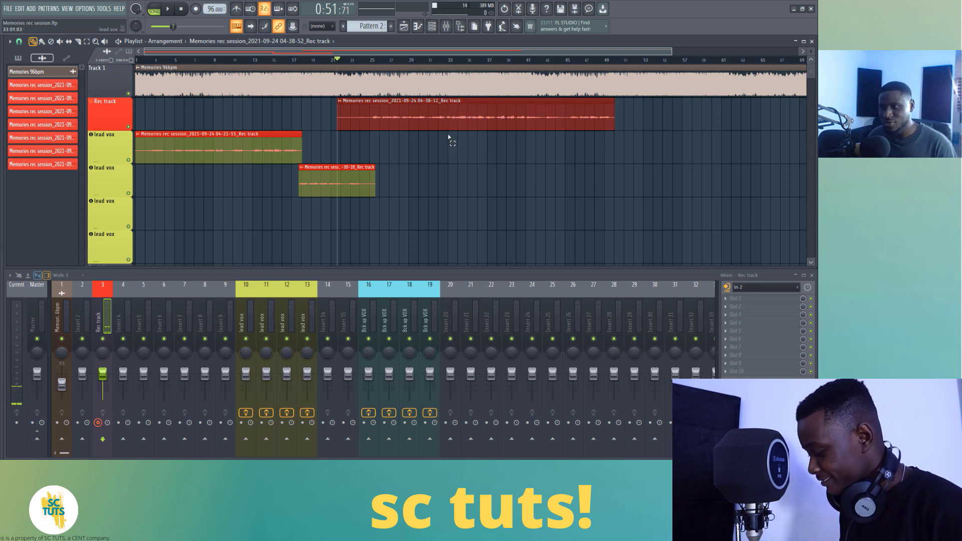
Move the latest take to the first lead vox track and trim its start to just before bar 25 during playback
drag(449, 136, 449, 135)
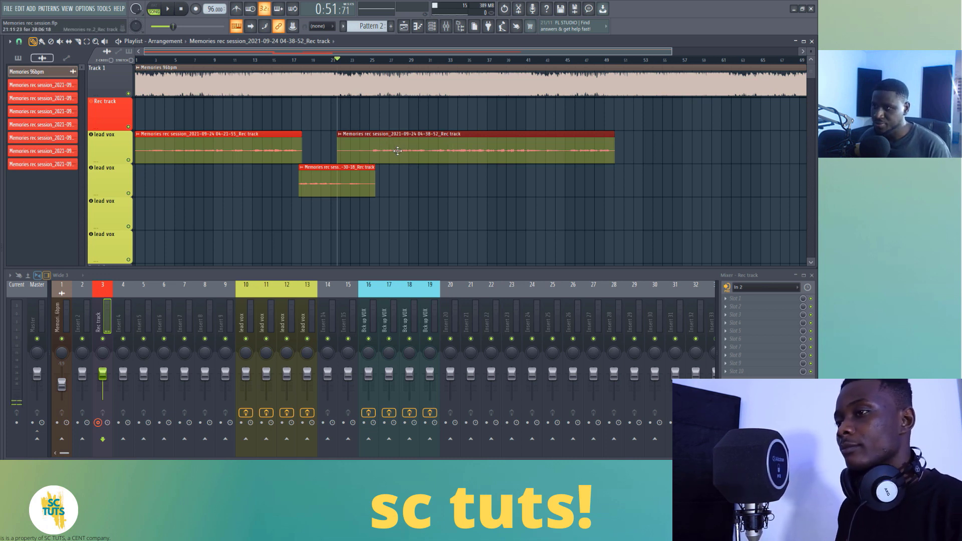
key(space)
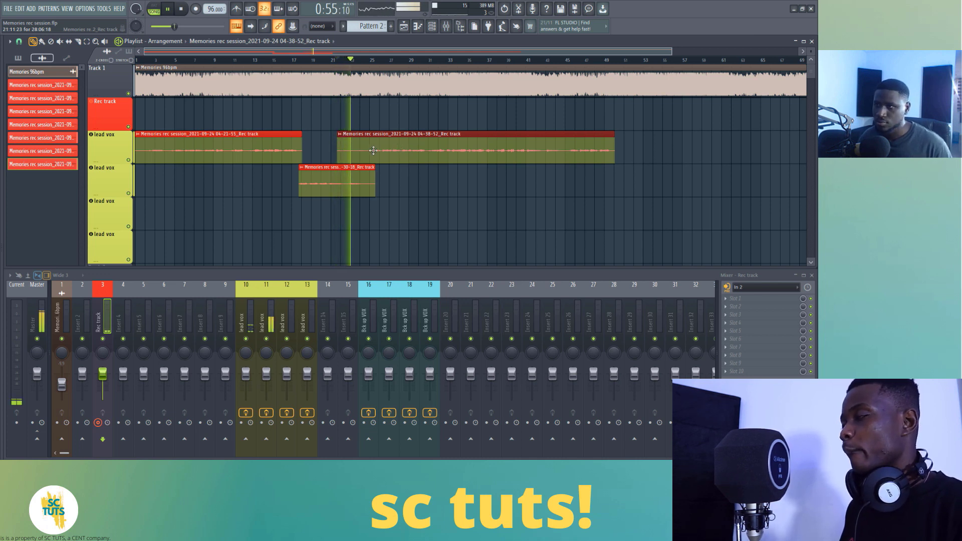
drag(340, 149, 369, 149)
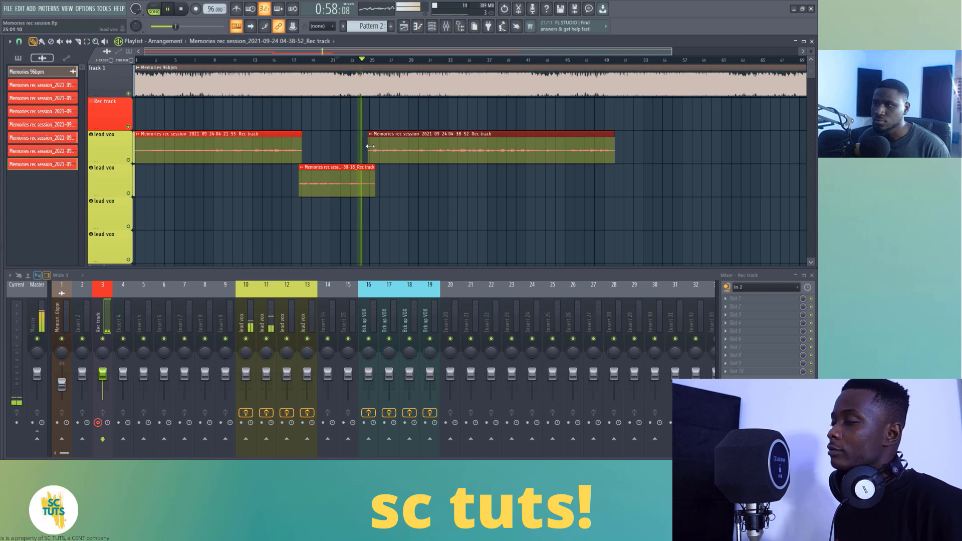
click(401, 183)
click(509, 265)
right_click(481, 188)
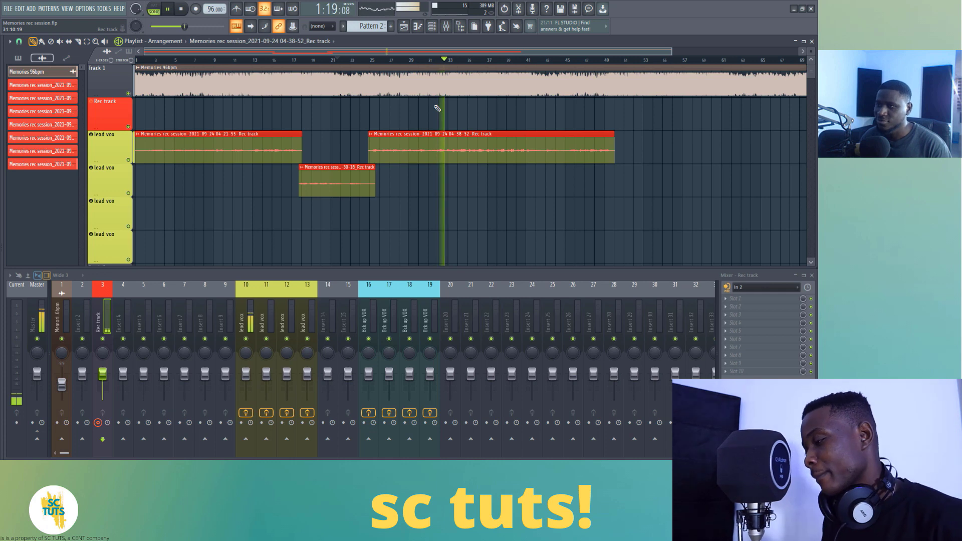
scroll(450, 61, up, 5)
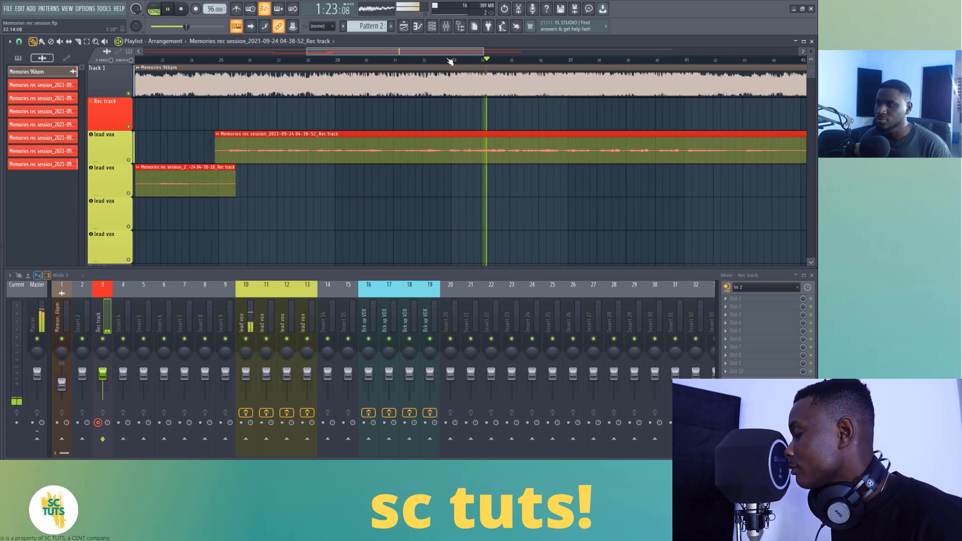
Listen to the latest take on the first lead vox track through to its end, then stop playback
scroll(450, 61, up, 1)
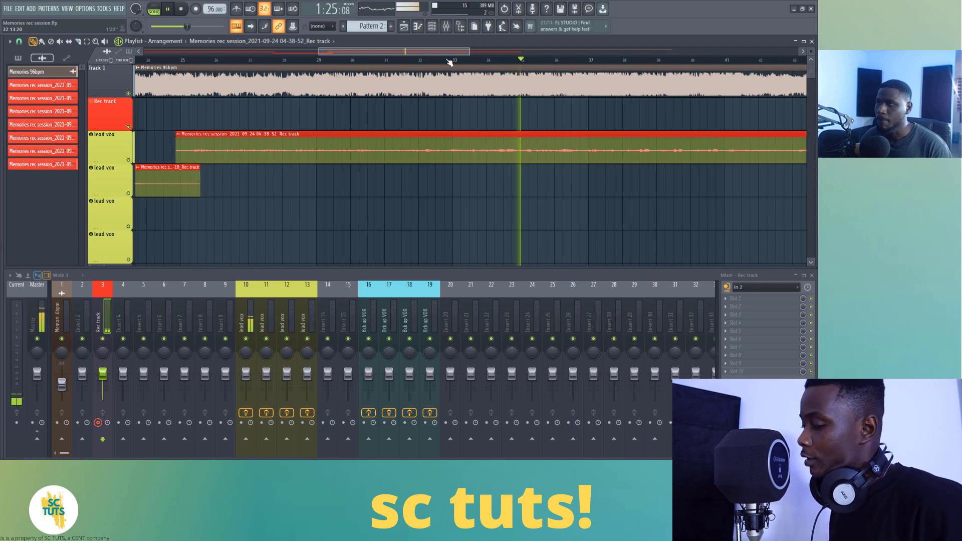
scroll(450, 61, down, 1)
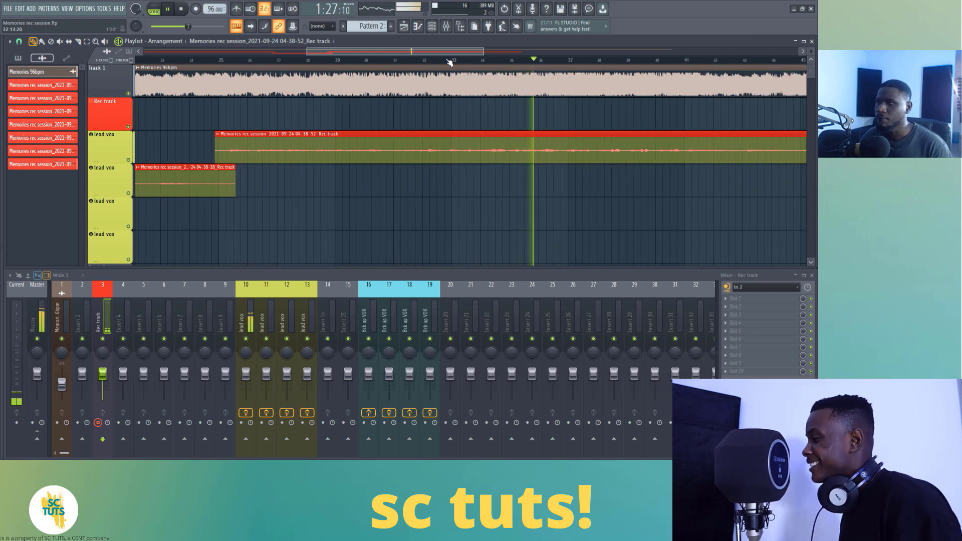
scroll(450, 61, down, 1)
scroll(450, 61, down, 1)
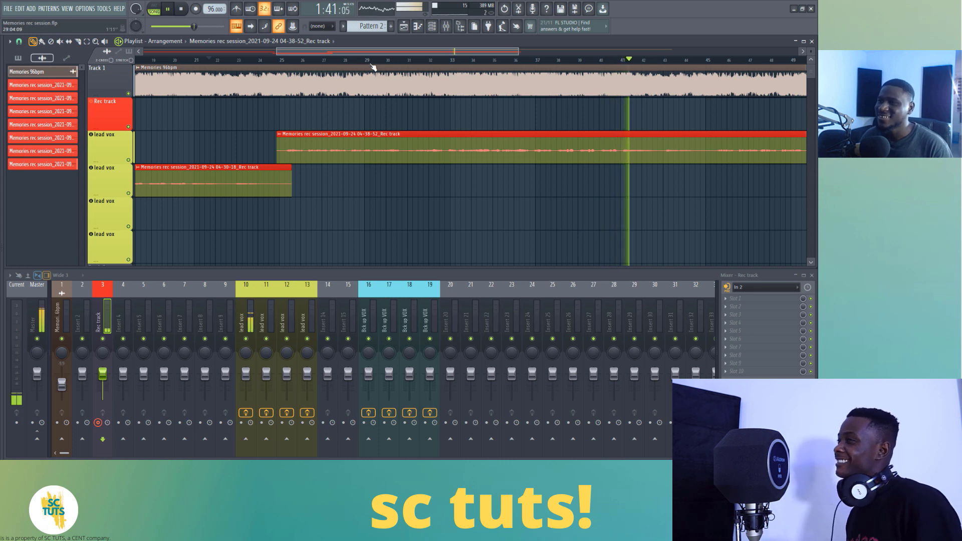
scroll(366, 68, down, 2)
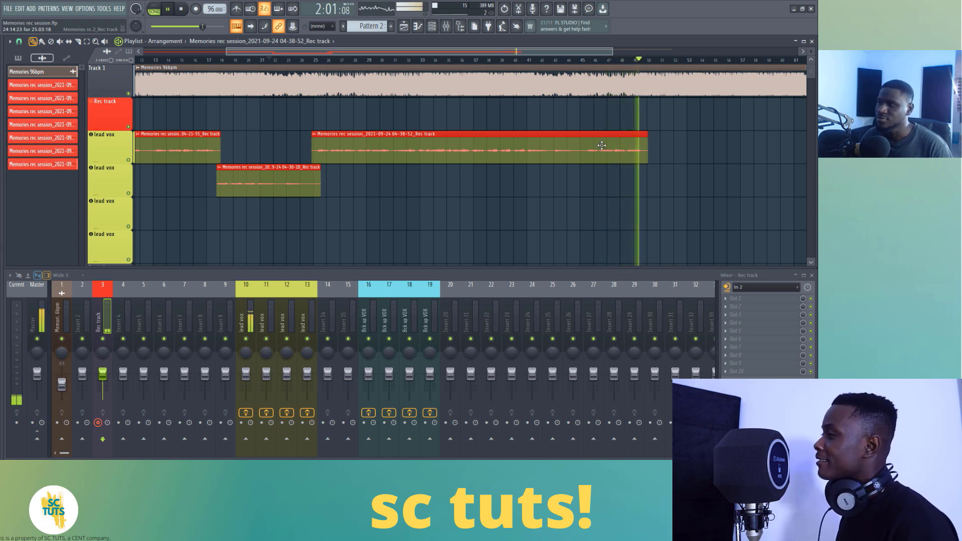
key(space)
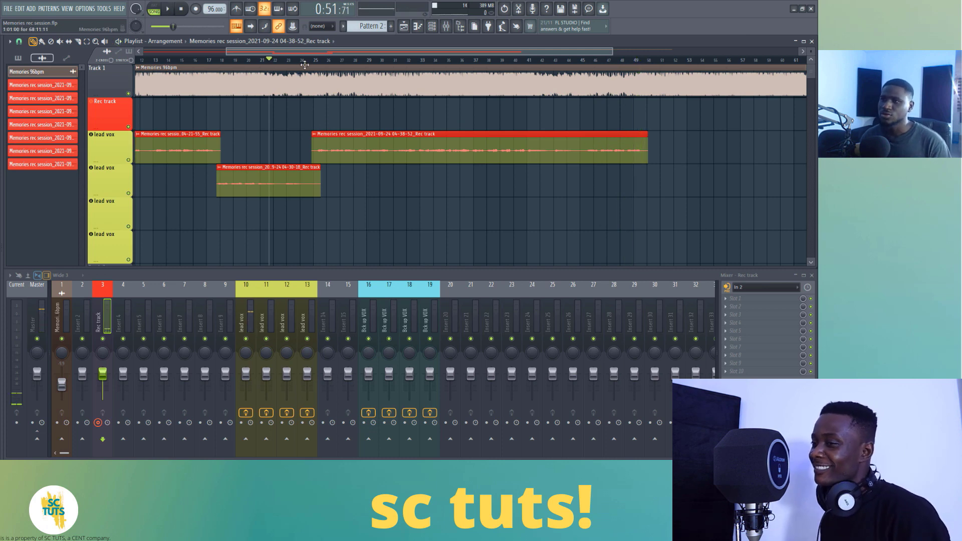
Replay the take with the beat from its start at about 0:59, just before bar 25, then stop playback
scroll(305, 64, up, 5)
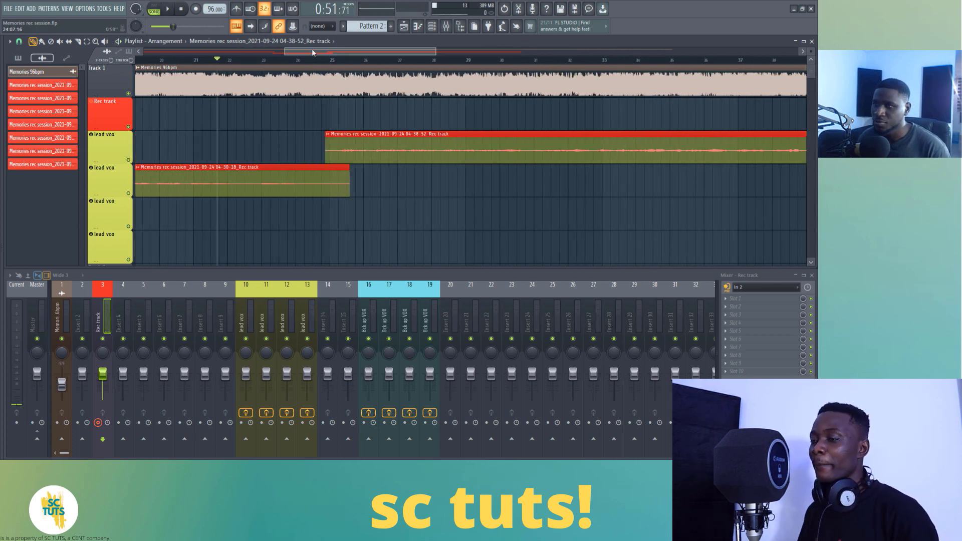
drag(311, 49, 315, 53)
click(320, 61)
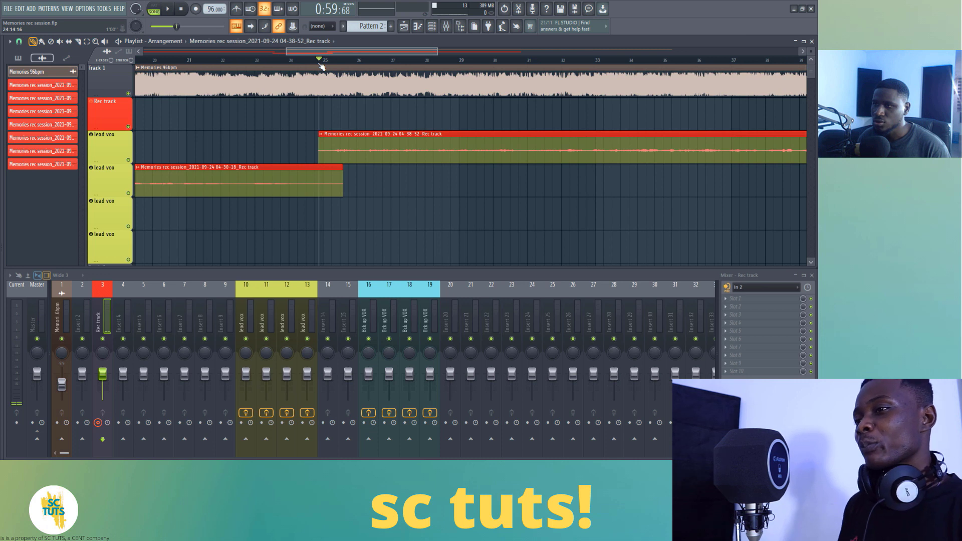
key(space)
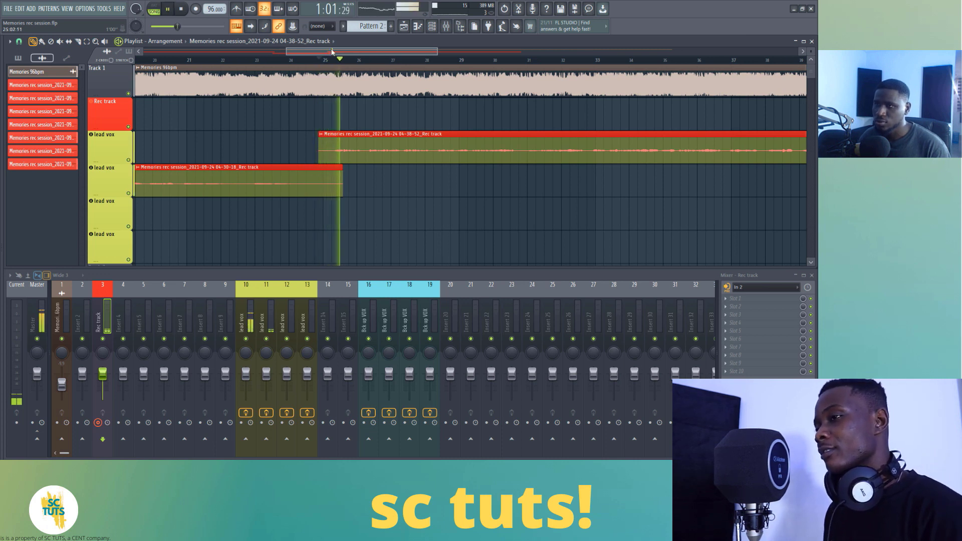
drag(332, 51, 363, 58)
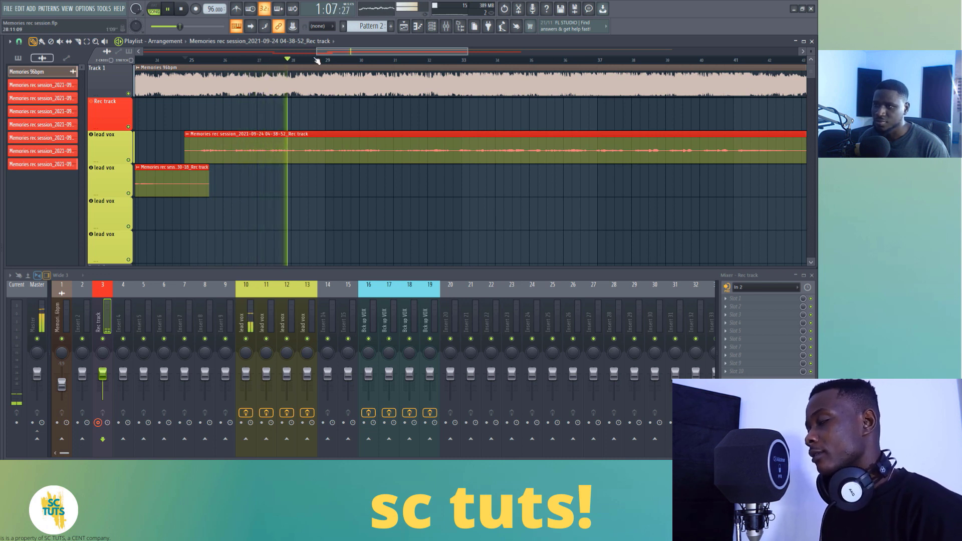
drag(342, 52, 394, 57)
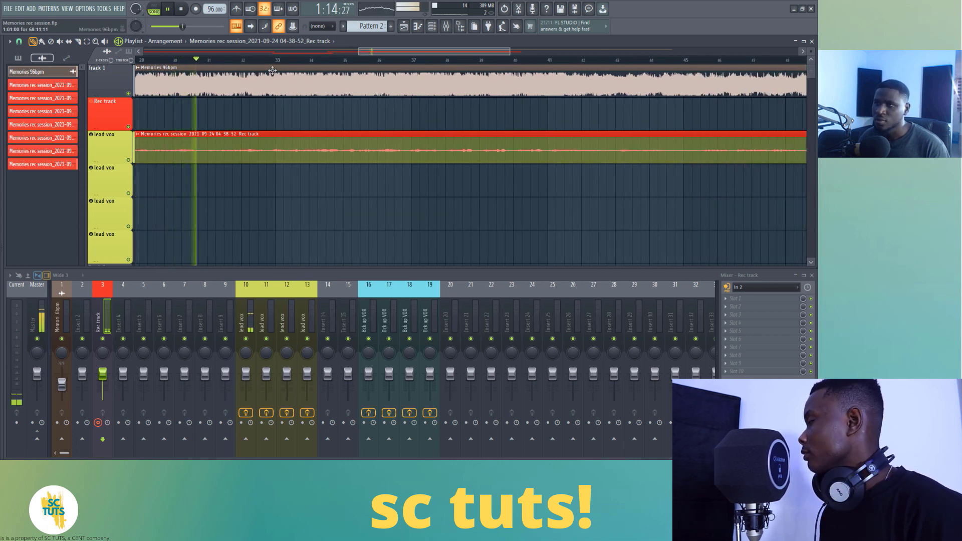
key(space)
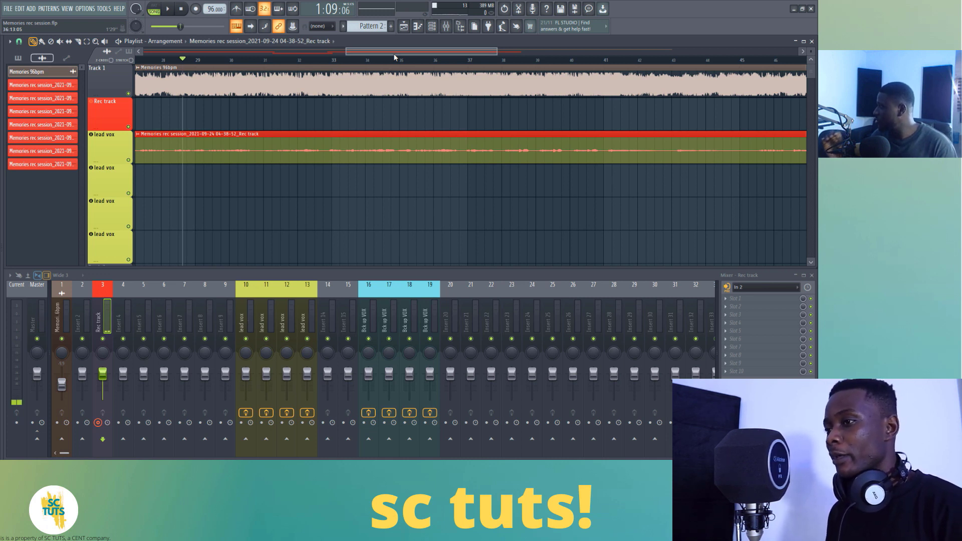
Return the playhead to about 0:58 at bar 24 and set the playlist snap to 1/4 step
click(384, 59)
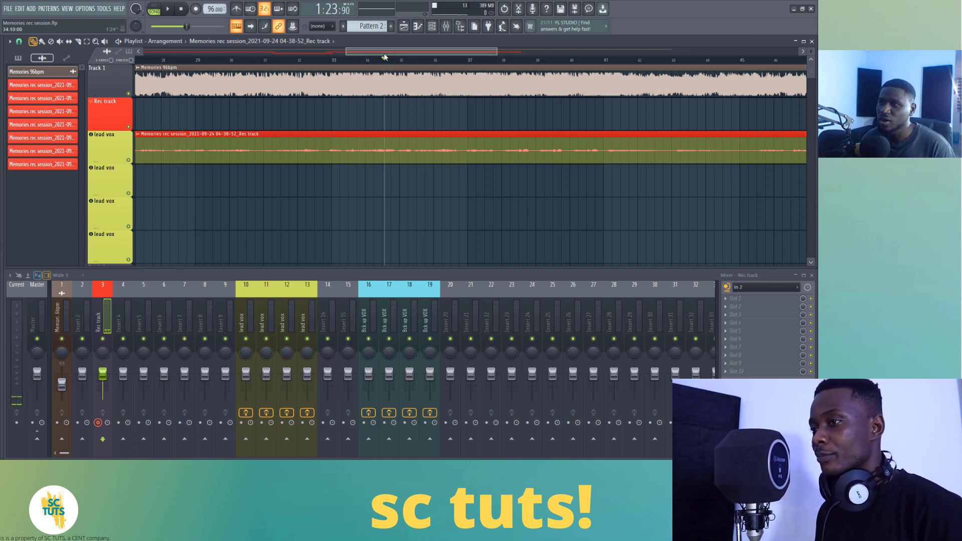
drag(384, 53, 325, 56)
click(299, 59)
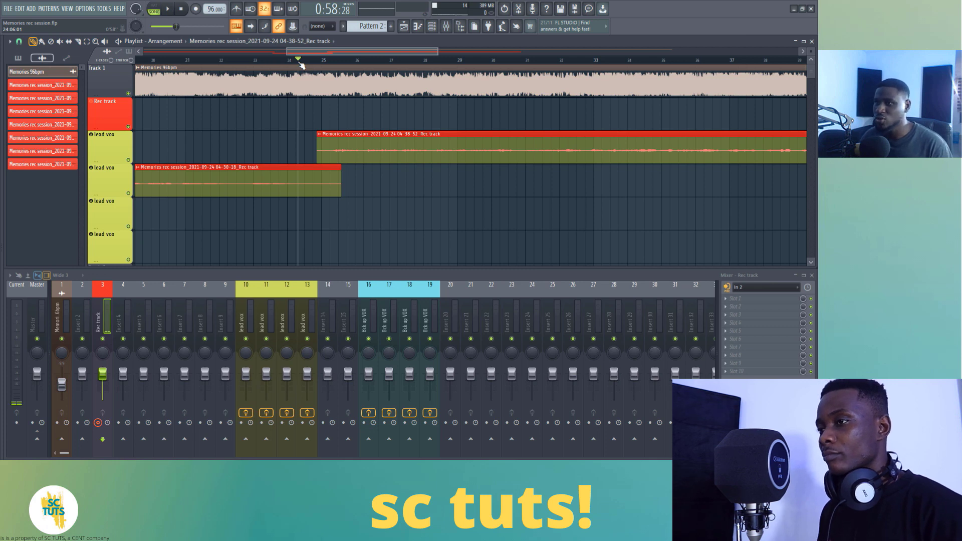
scroll(301, 65, up, 10)
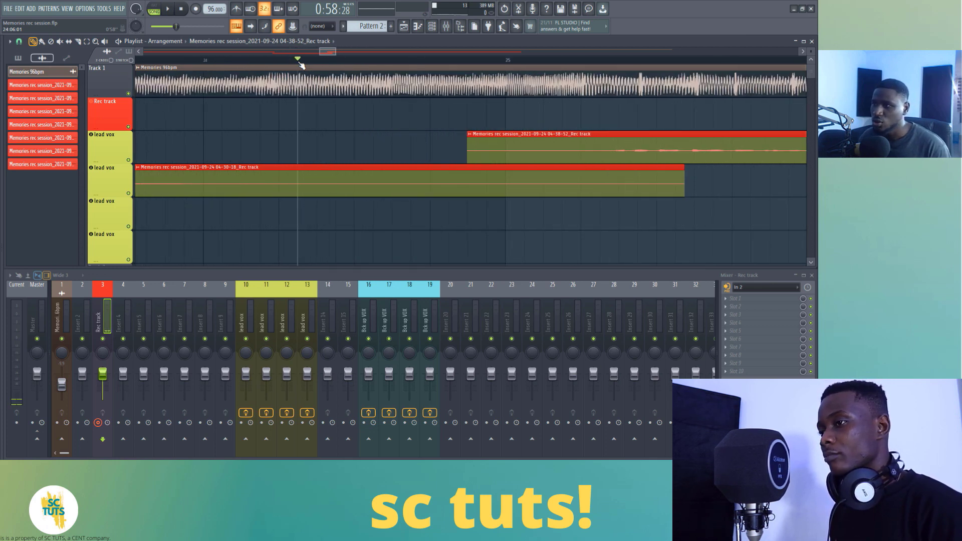
scroll(301, 65, up, 1)
click(20, 41)
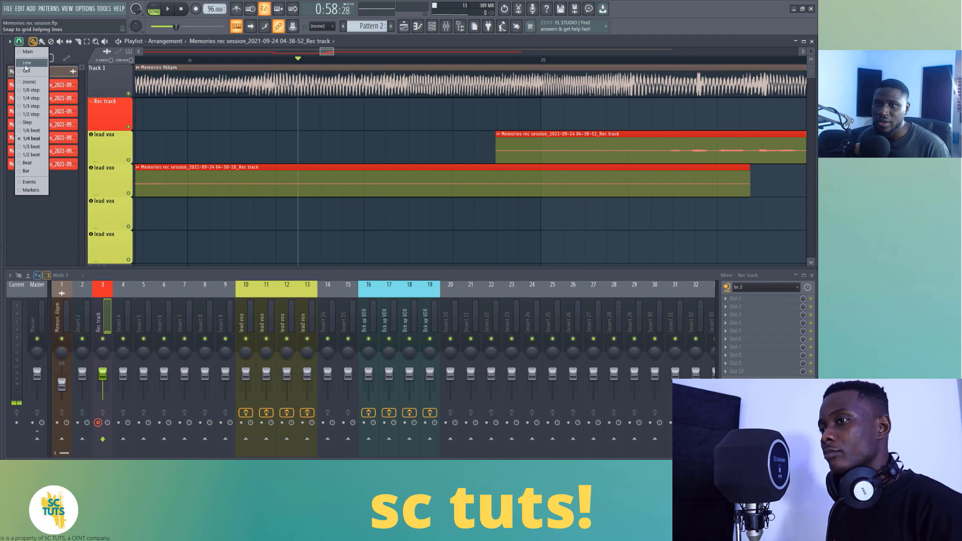
click(46, 99)
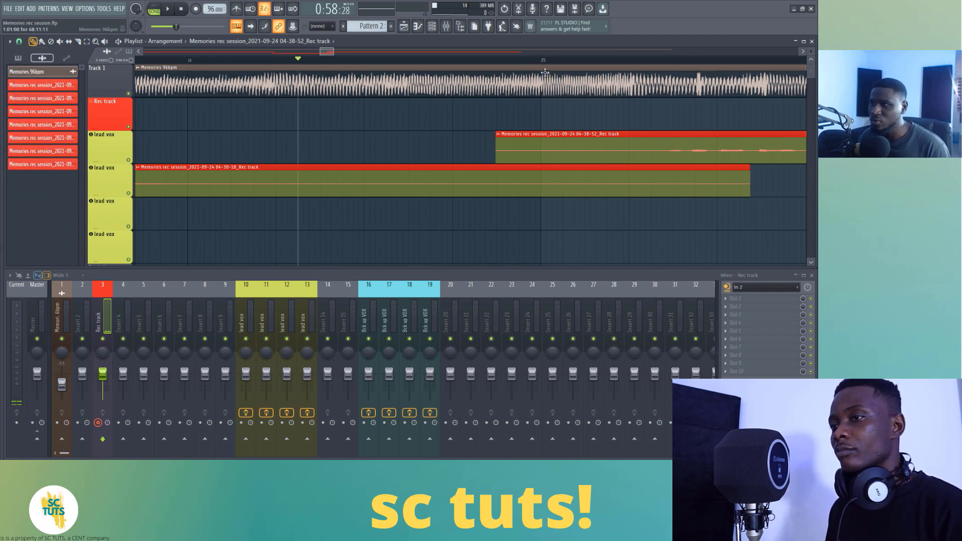
Nudge the take on the first lead vox track slightly earlier before bar 25, comparing both positions by undoing and redoing the move
scroll(539, 63, up, 5)
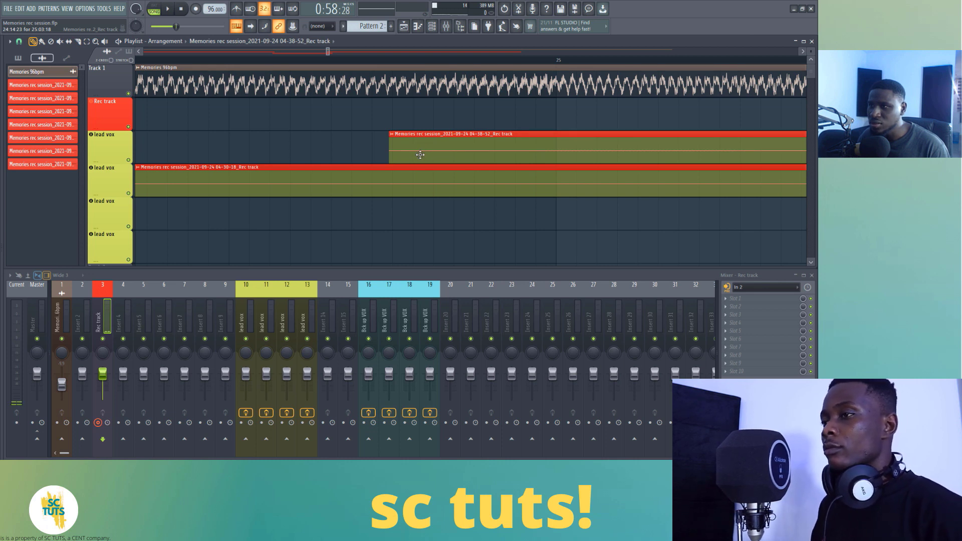
drag(421, 153, 412, 154)
key(ctrl+z)
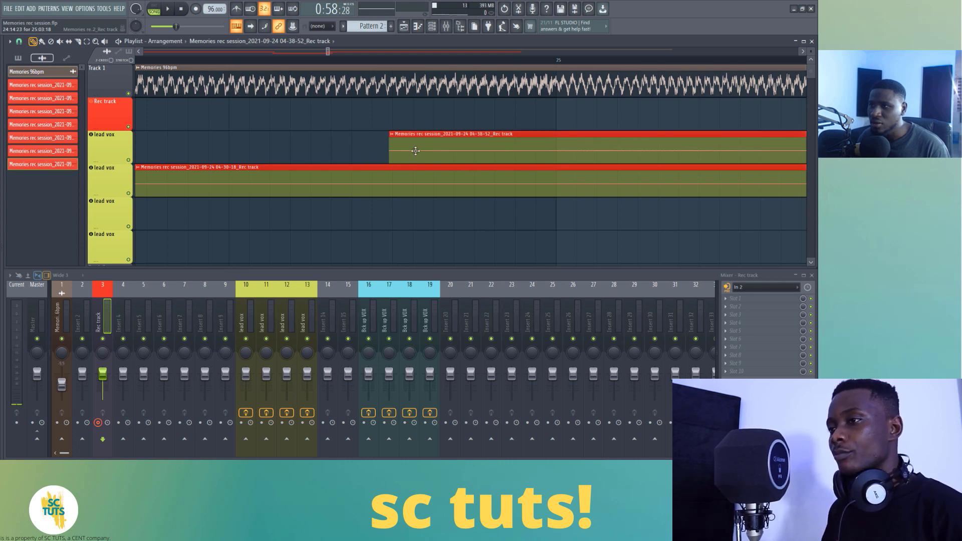
key(ctrl+z)
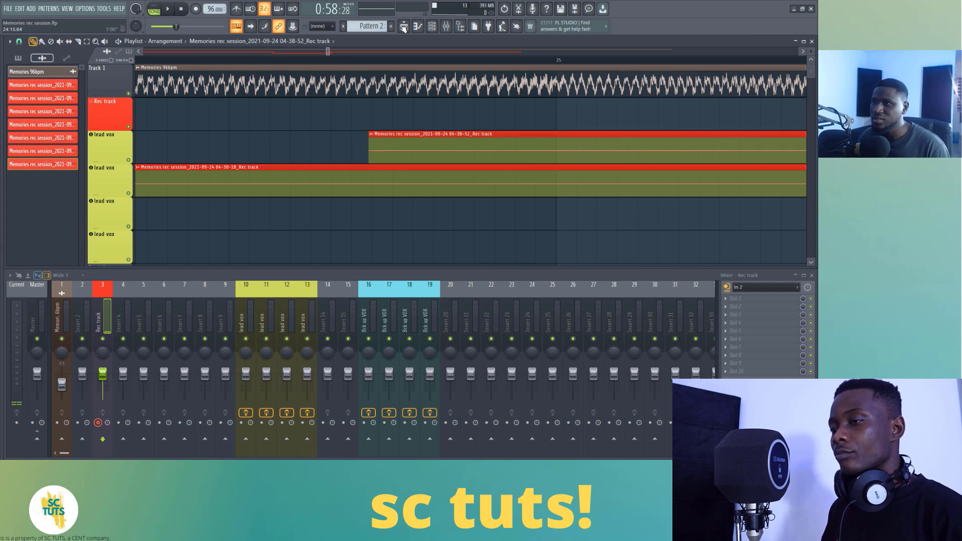
Play back the nudged take with the beat from about 0:58 to check its timing, then stop
scroll(414, 63, up, 5)
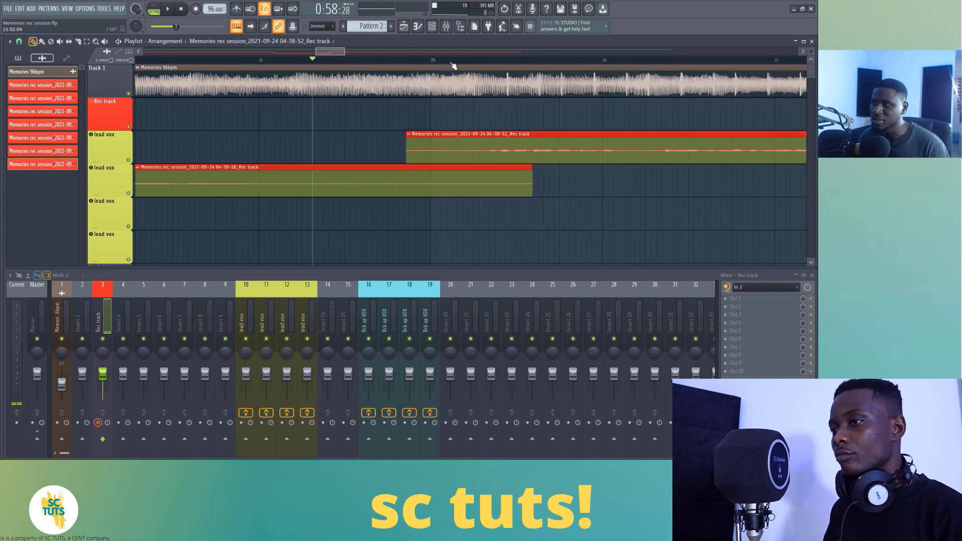
key(space)
scroll(470, 62, down, 3)
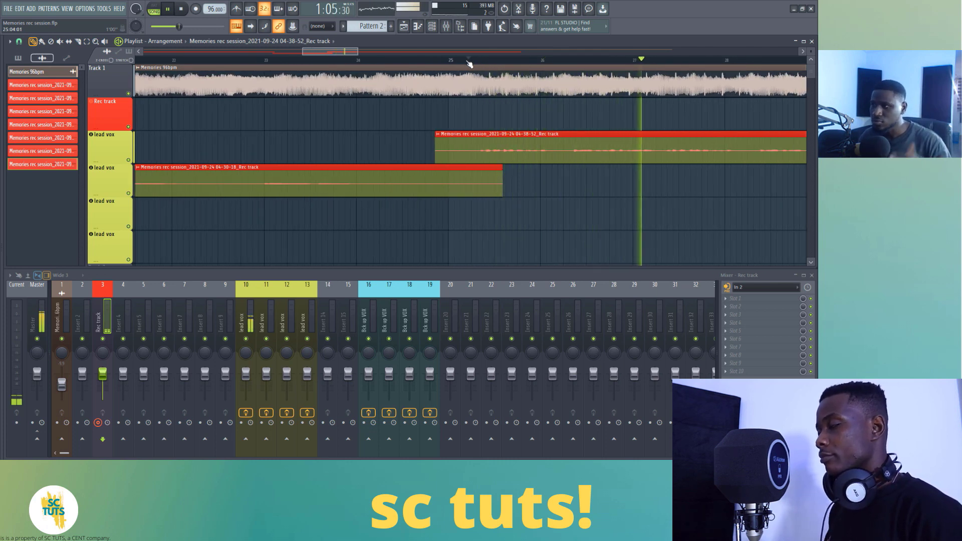
drag(353, 52, 382, 52)
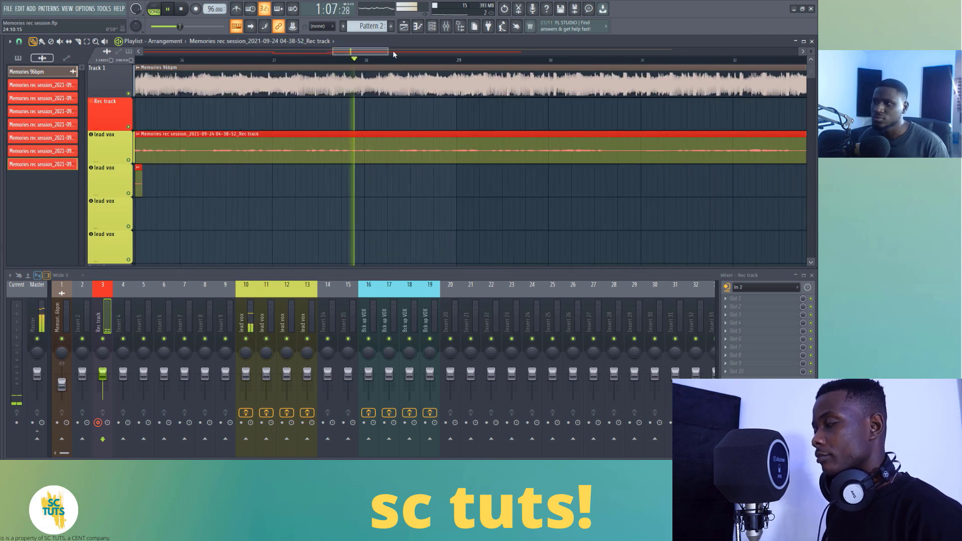
scroll(419, 62, down, 3)
scroll(419, 62, down, 1)
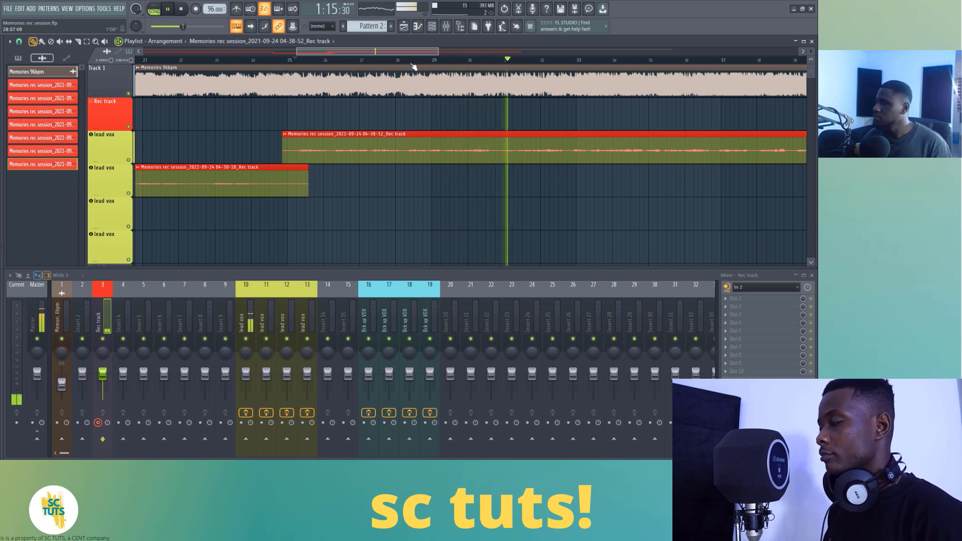
drag(394, 51, 428, 51)
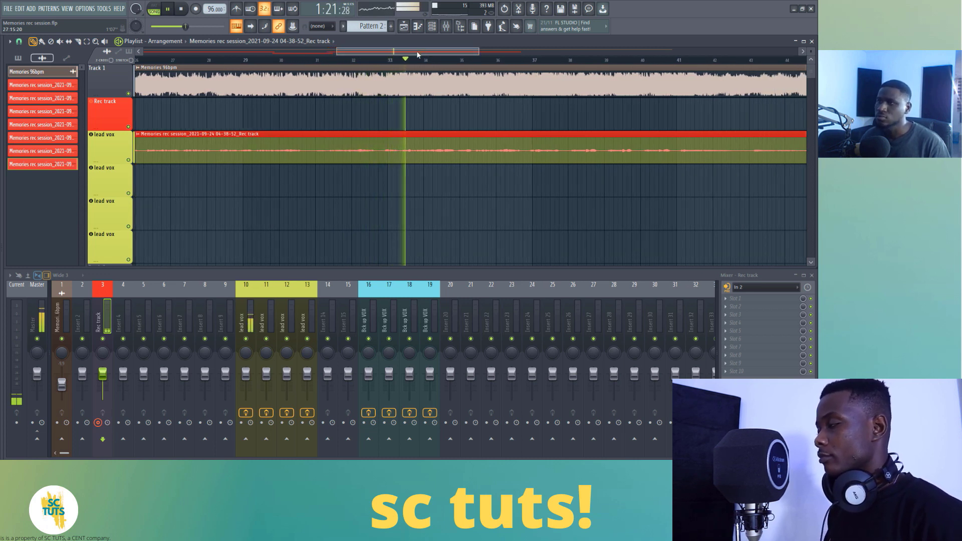
key(space)
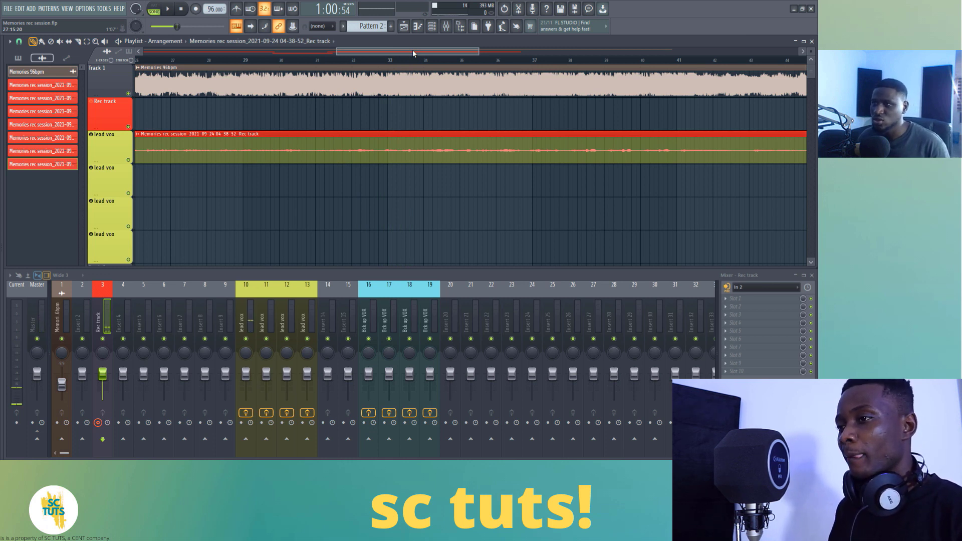
Inspect the nudged take's start around bar 25 and check the playlist snap options, keeping 1/4 step
drag(413, 50, 365, 58)
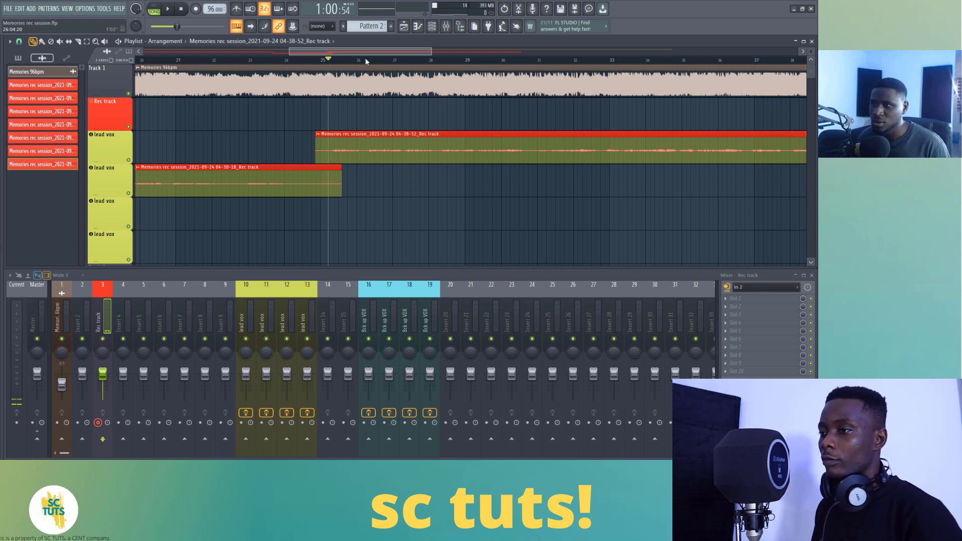
scroll(324, 66, up, 5)
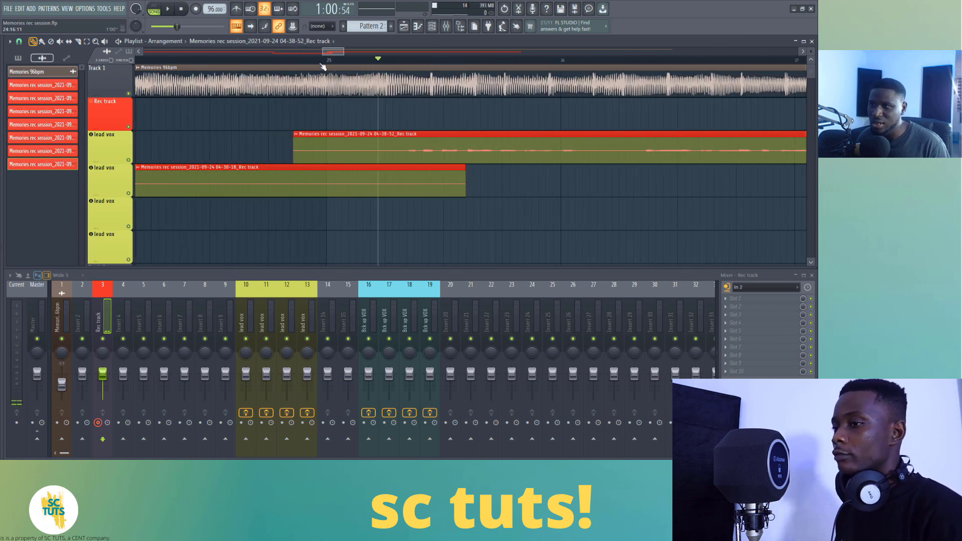
scroll(323, 67, up, 3)
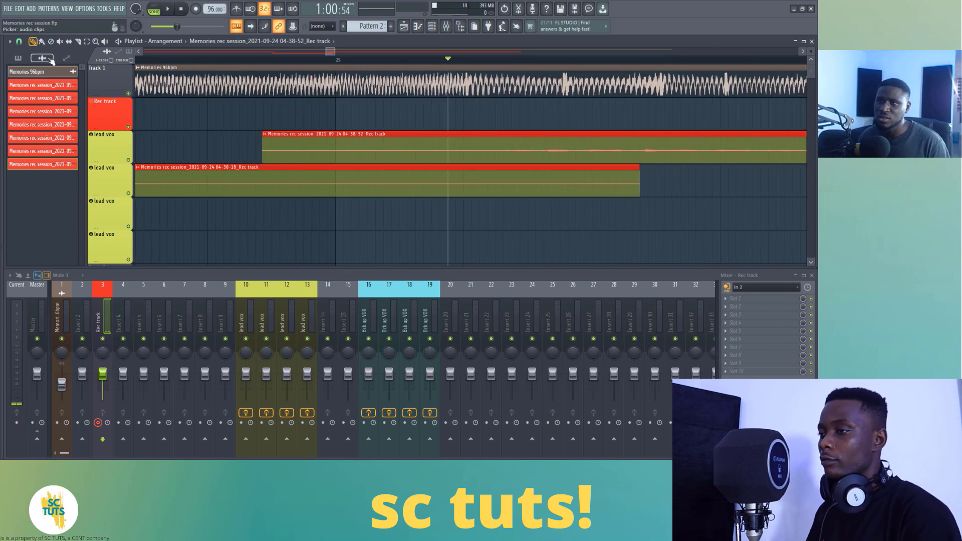
click(20, 43)
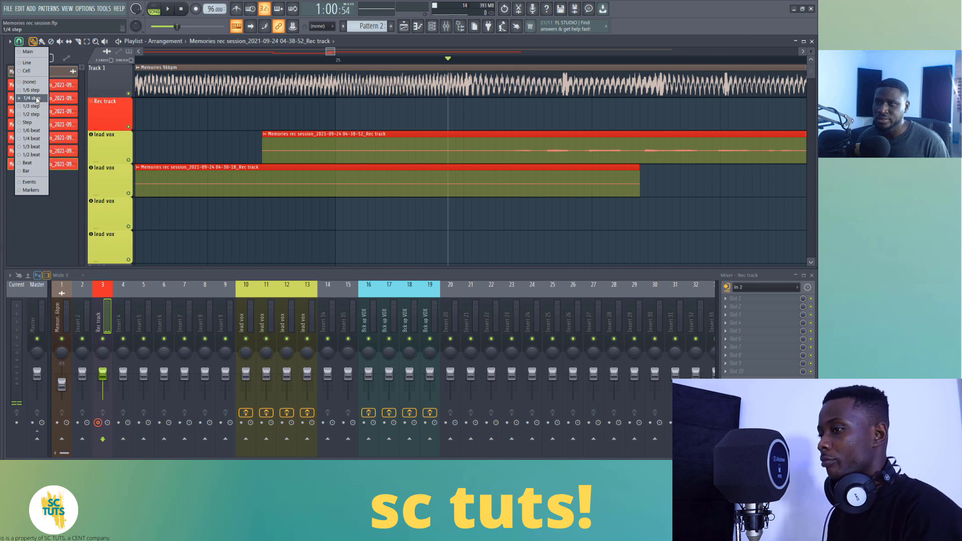
click(36, 99)
scroll(323, 64, down, 3)
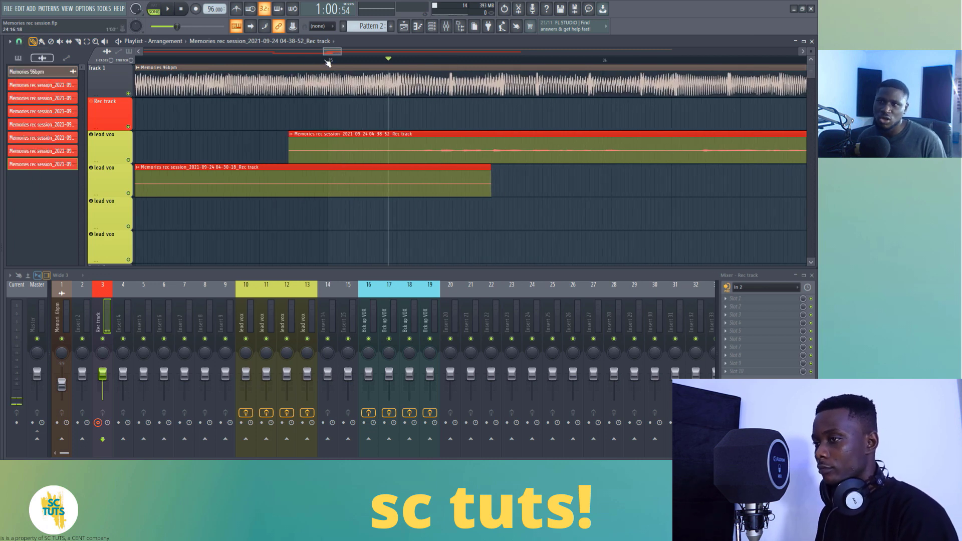
scroll(331, 62, down, 2)
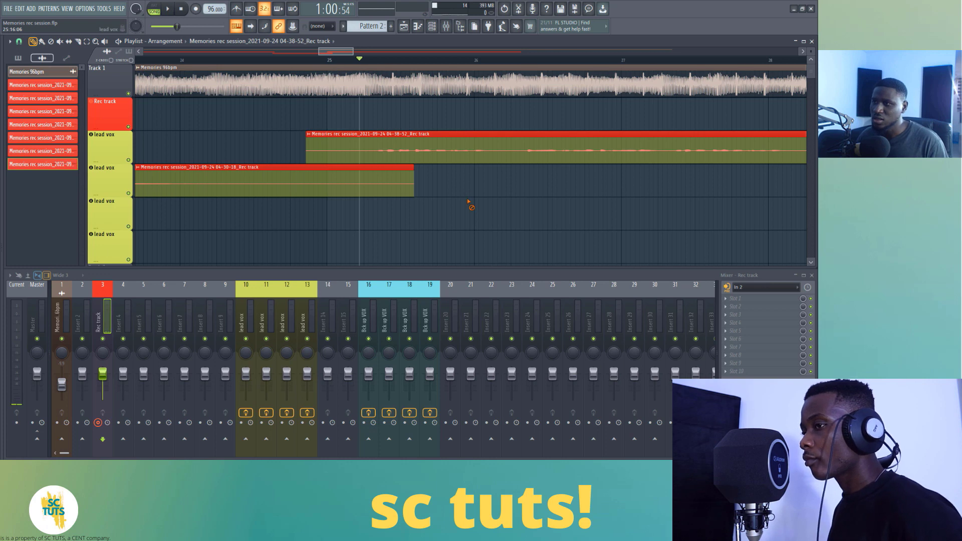
Play the take on the first lead vox track from about 1:29, then replay it from around bar 35
scroll(402, 67, down, 6)
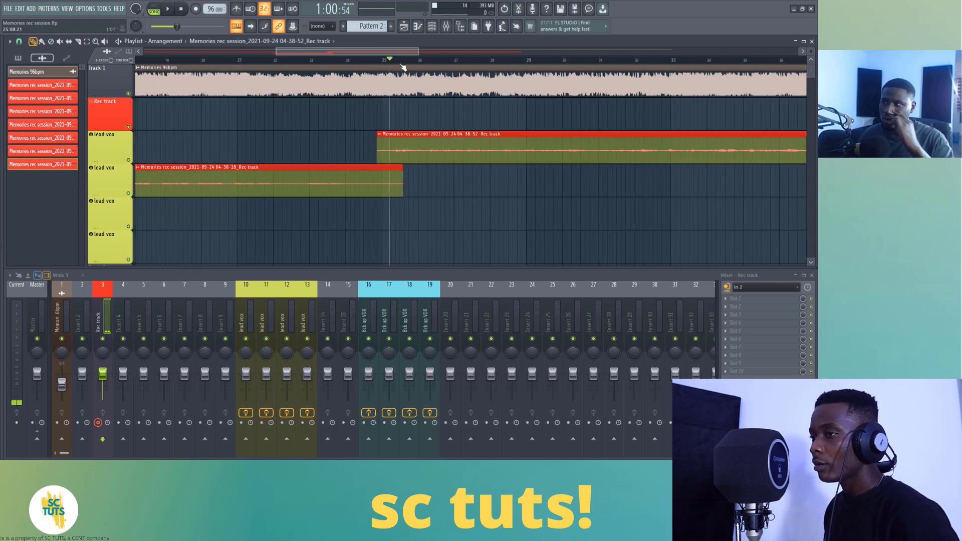
drag(401, 52, 498, 51)
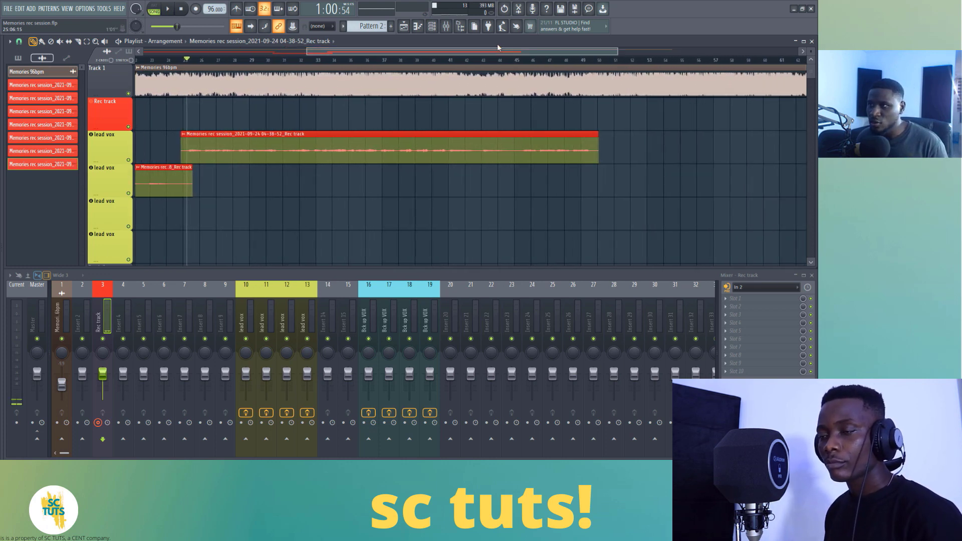
click(377, 59)
key(space)
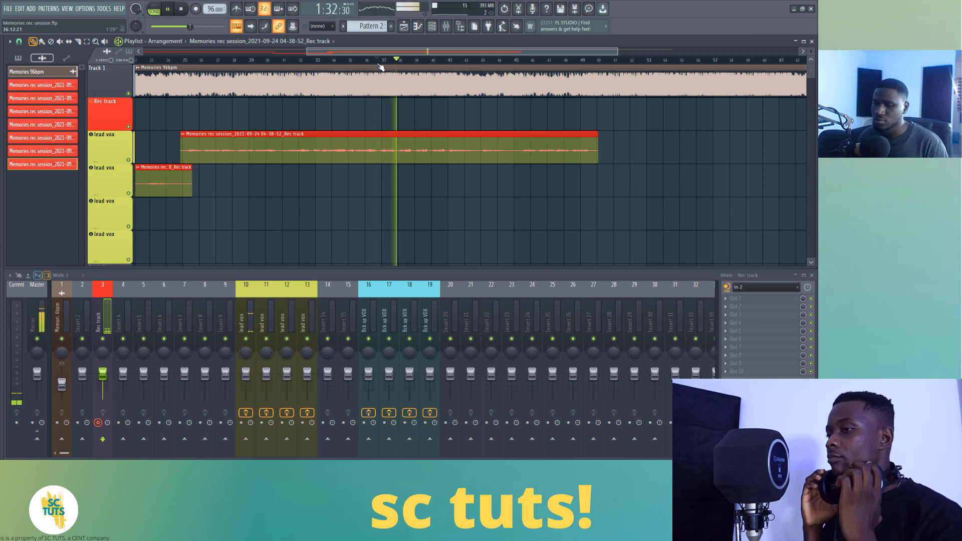
click(375, 59)
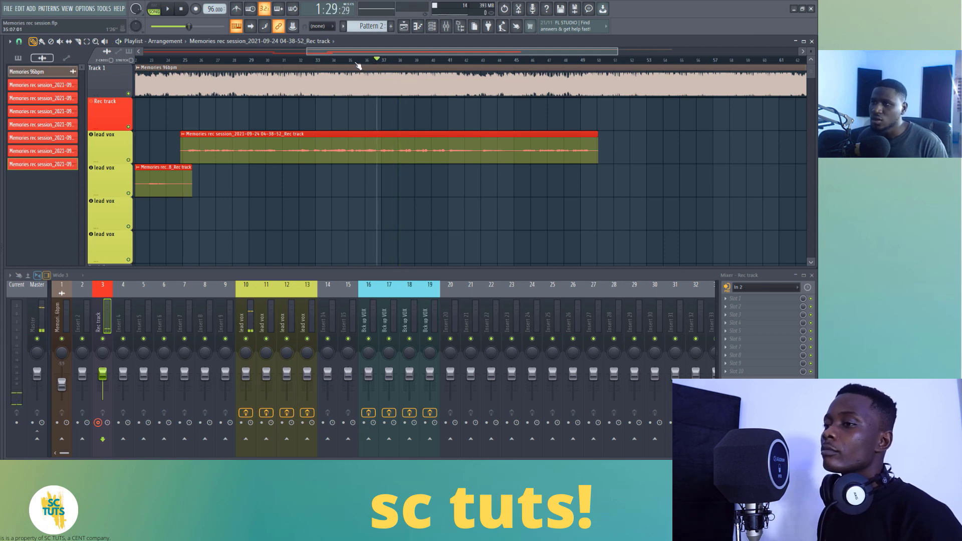
click(354, 59)
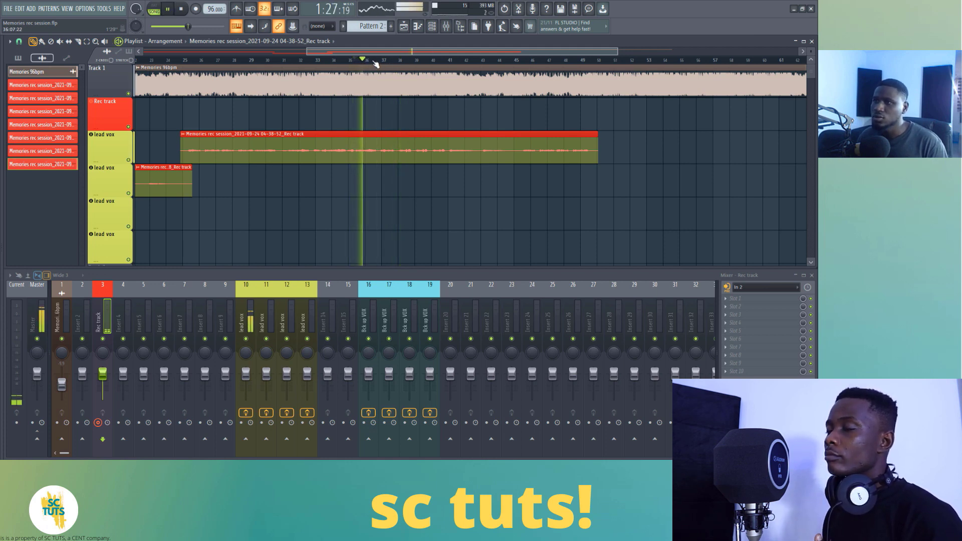
scroll(373, 64, up, 4)
scroll(376, 63, up, 4)
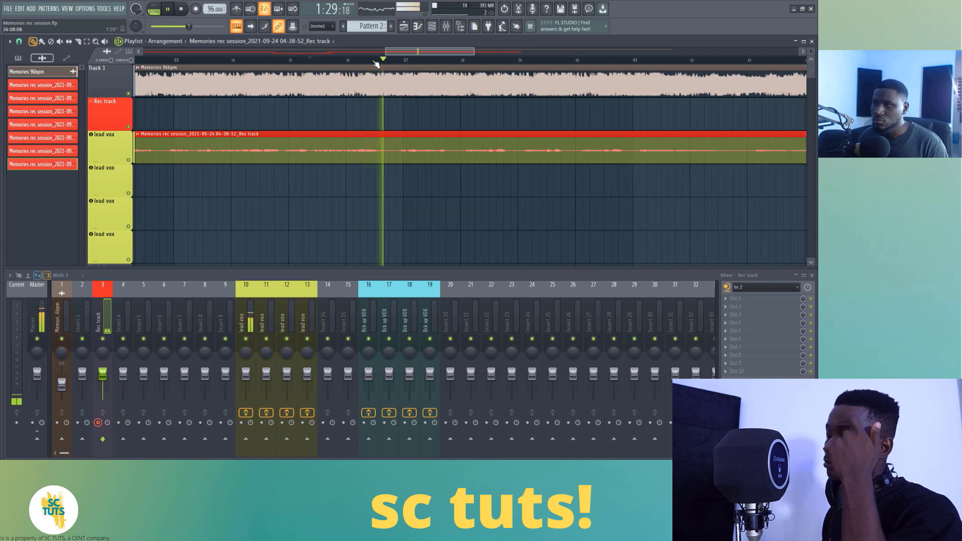